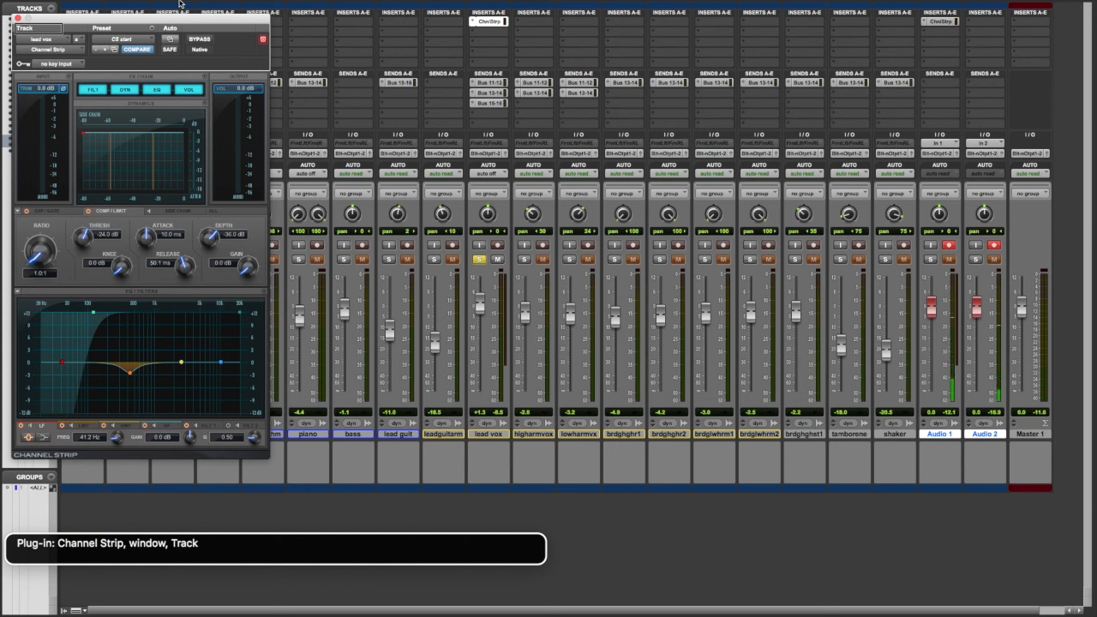
Step: Set the compressor ratio in the lead vox track's Channel Strip to 2.5:1
{"action": "key", "text": "ctrl+alt+Right"}
{"action": "key", "text": "ctrl+alt+shift+Down"}
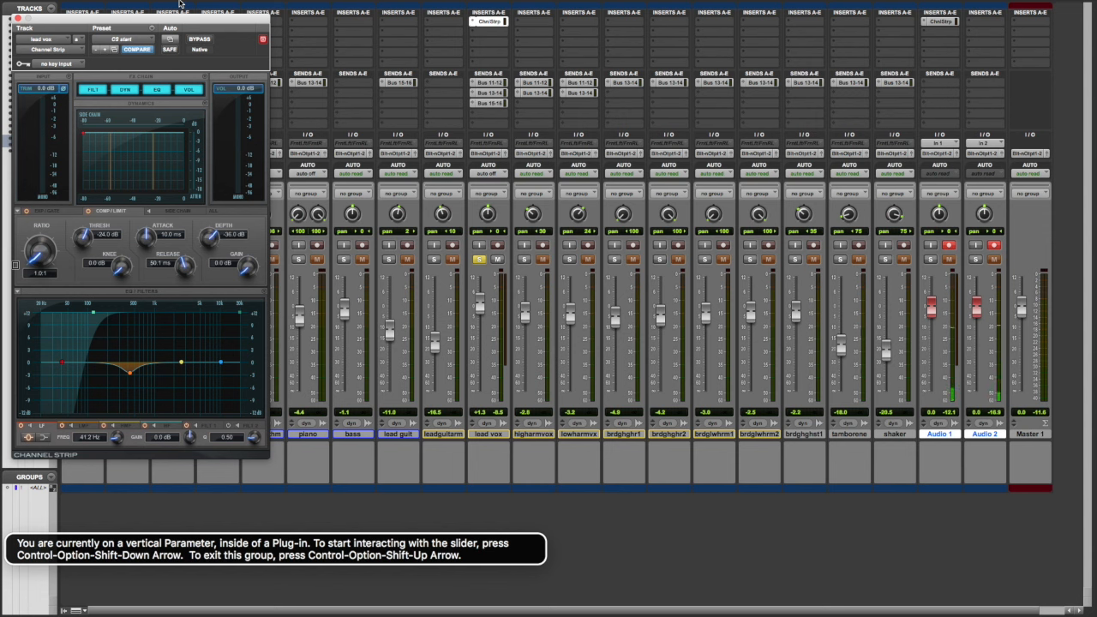
{"action": "key", "text": "ctrl+alt+Right"}
{"action": "key", "text": "ctrl+alt+Right"}
{"action": "key", "text": "ctrl+alt+Right"}
{"action": "key", "text": "ctrl+alt+Right"}
{"action": "key", "text": "ctrl+alt+Right"}
{"action": "key", "text": "ctrl+alt+Right"}
{"action": "key", "text": "ctrl+alt+Right"}
{"action": "key", "text": "ctrl+alt+Right"}
{"action": "key", "text": "ctrl+alt+Right"}
{"action": "key", "text": "ctrl+alt+Right"}
{"action": "key", "text": "ctrl+alt+Right"}
{"action": "key", "text": "ctrl+alt+Right"}
{"action": "key", "text": "ctrl+alt+Right"}
{"action": "key", "text": "ctrl+alt+Right"}
{"action": "key", "text": "ctrl+alt+Right"}
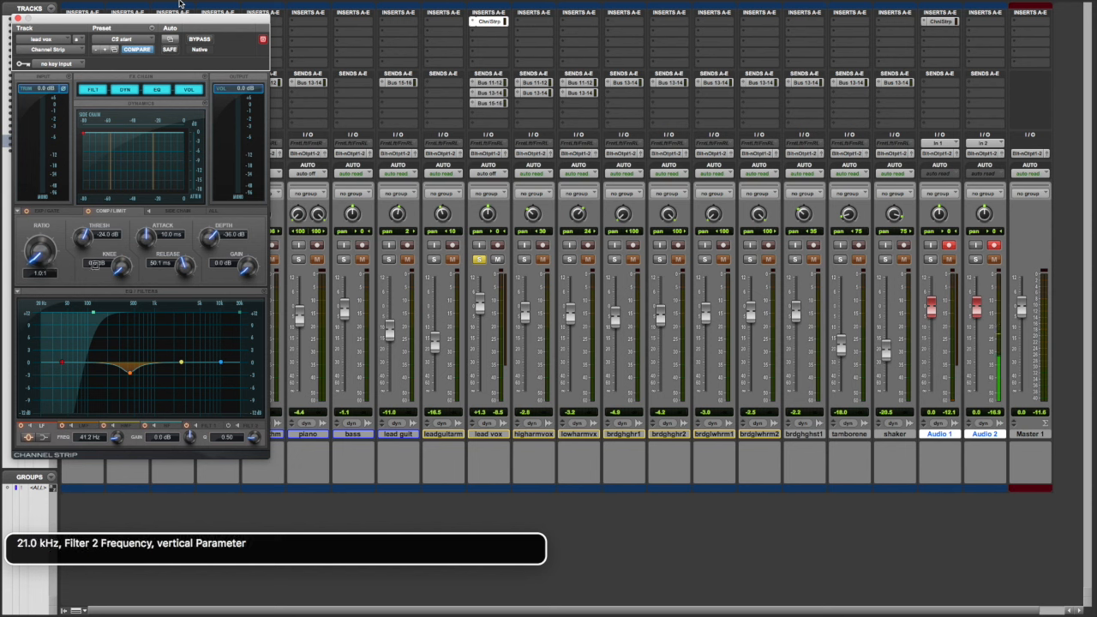
{"action": "key", "text": "ctrl+alt+Right"}
{"action": "key", "text": "ctrl+alt+Right"}
{"action": "key", "text": "ctrl+alt+Right"}
{"action": "key", "text": "ctrl+alt+Right"}
{"action": "key", "text": "ctrl+alt+Right"}
{"action": "key", "text": "ctrl+alt+Right"}
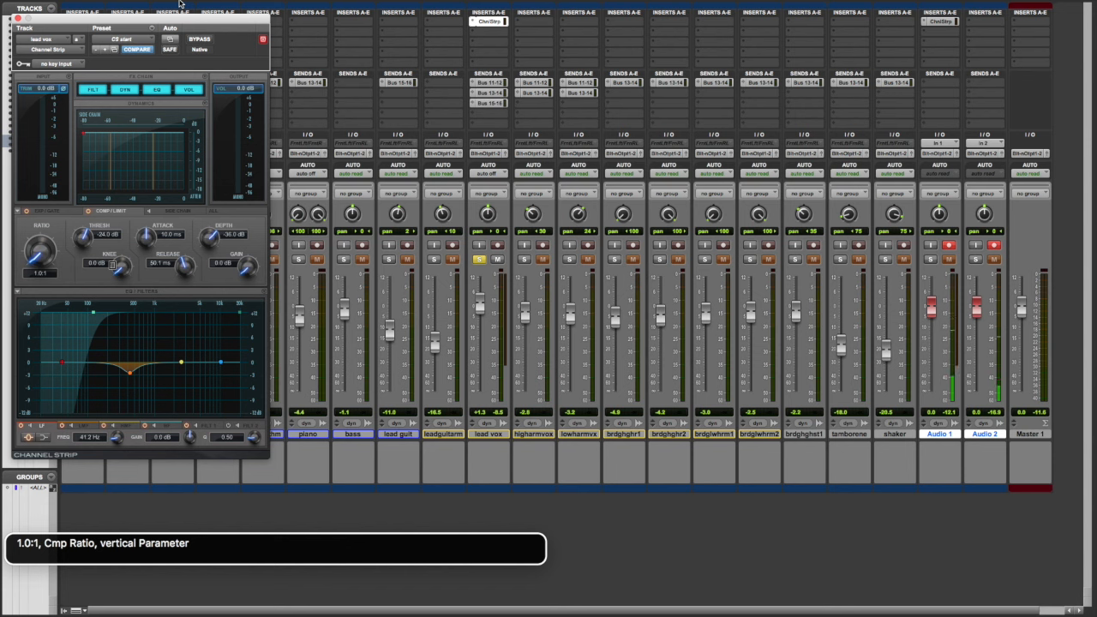
{"action": "key", "text": "ctrl+alt+shift+Down"}
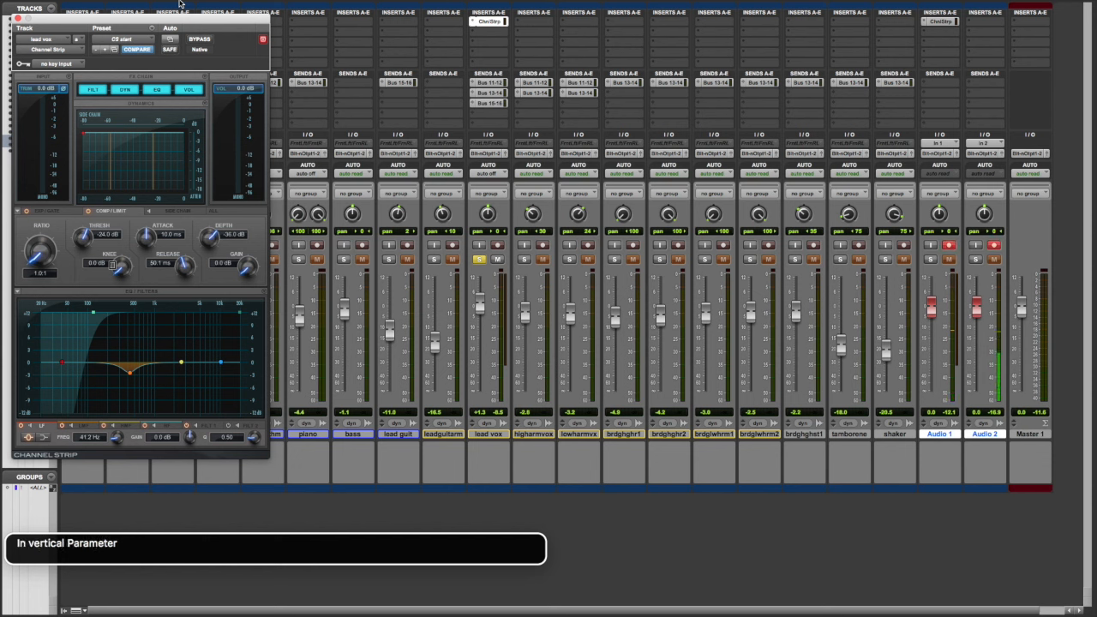
{"action": "key", "text": "ctrl+alt+Up"}
{"action": "key", "text": "ctrl+alt+Up"}
{"action": "key", "text": "ctrl+alt+Up"}
{"action": "key", "text": "ctrl+alt+Up"}
{"action": "key", "text": "ctrl+alt+Up"}
{"action": "key", "text": "ctrl+alt+Up"}
{"action": "key", "text": "ctrl+alt+Up"}
{"action": "key", "text": "ctrl+alt+Up"}
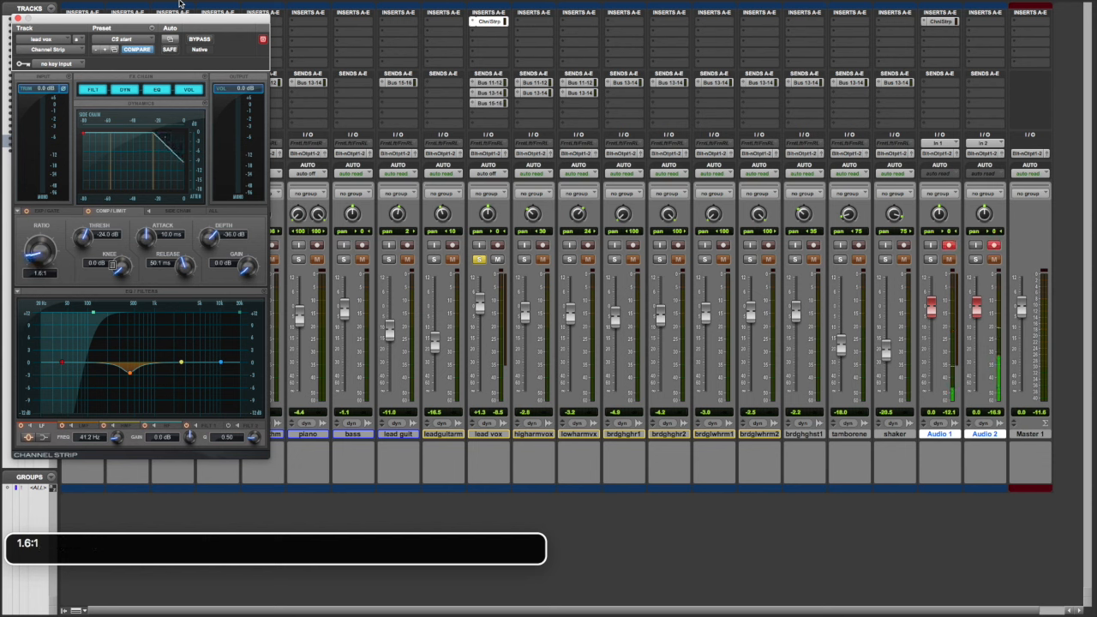
{"action": "key", "text": "ctrl+alt+Up"}
{"action": "key", "text": "ctrl+alt+Up"}
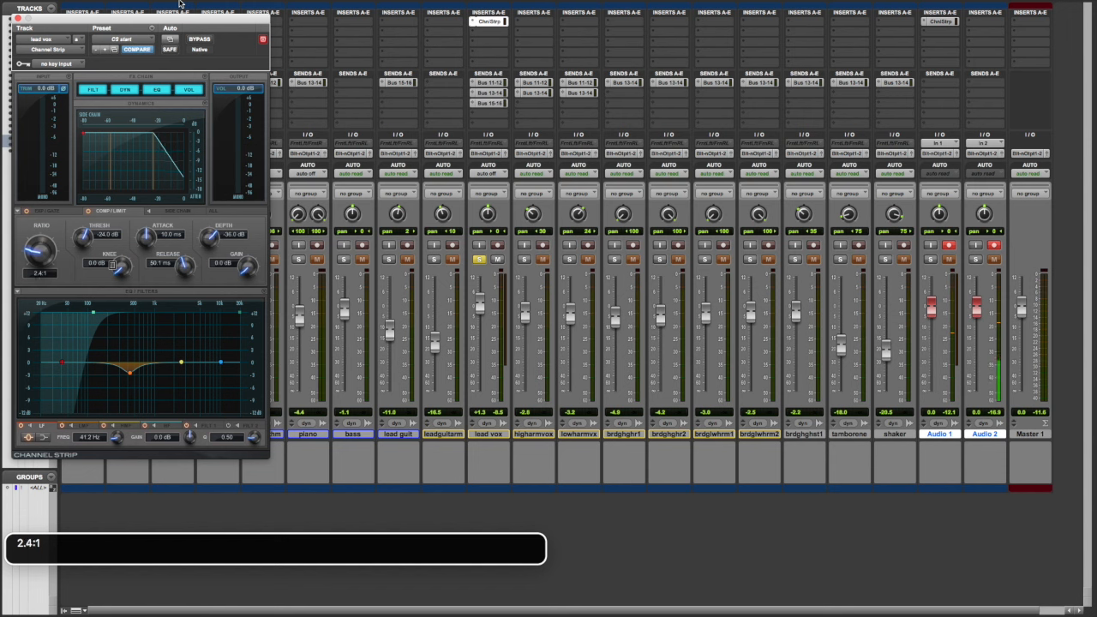
{"action": "key", "text": "ctrl+alt+shift+Up"}
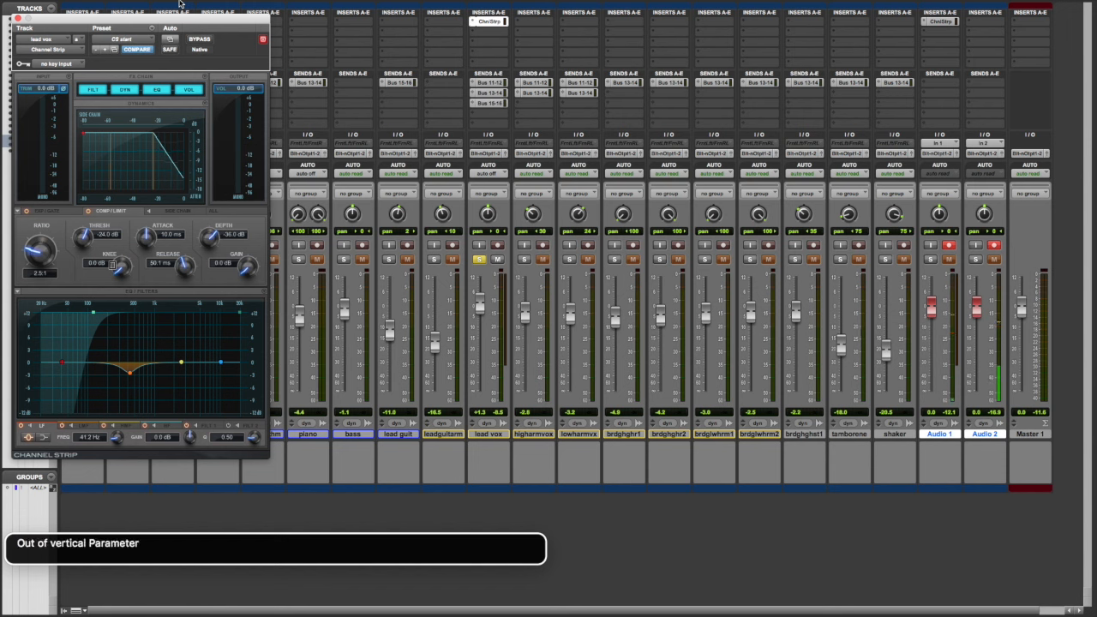
Step: Set the compressor threshold of the lead vox Channel Strip to -20.0 dB
{"action": "key", "text": "ctrl+alt+Right"}
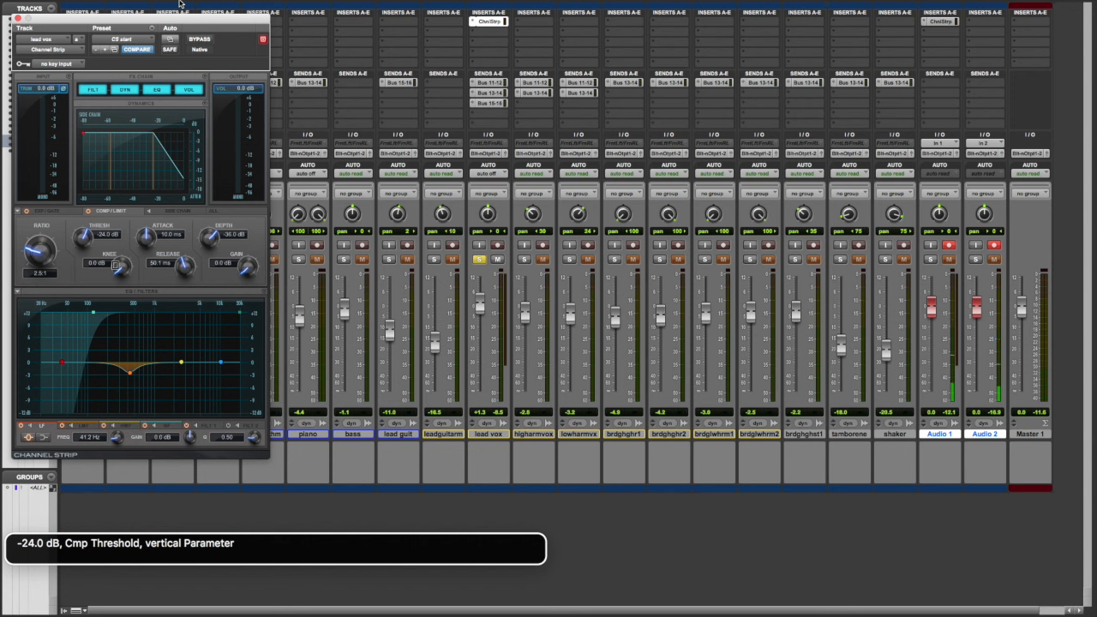
{"action": "key", "text": "ctrl+alt+shift+Down"}
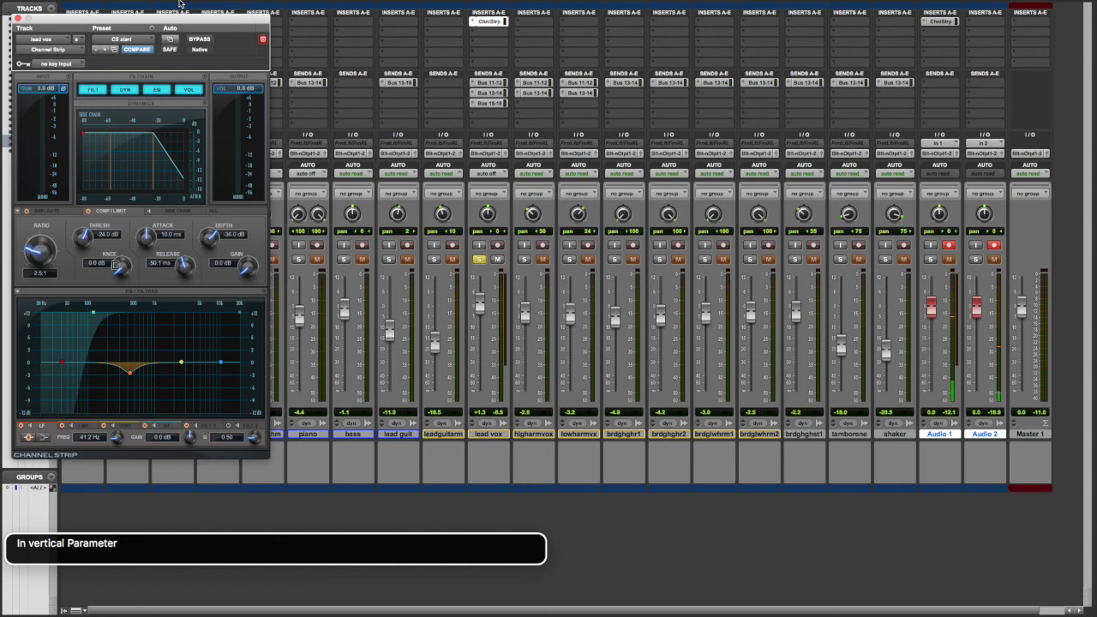
{"action": "key", "text": "ctrl+alt+Up"}
{"action": "key", "text": "ctrl+alt+Up"}
{"action": "key", "text": "ctrl+alt+Up"}
{"action": "key", "text": "ctrl+alt+Up"}
{"action": "key", "text": "ctrl+alt+Up"}
{"action": "key", "text": "ctrl+alt+Up"}
{"action": "key", "text": "ctrl+alt+Up"}
{"action": "key", "text": "ctrl+alt+Up"}
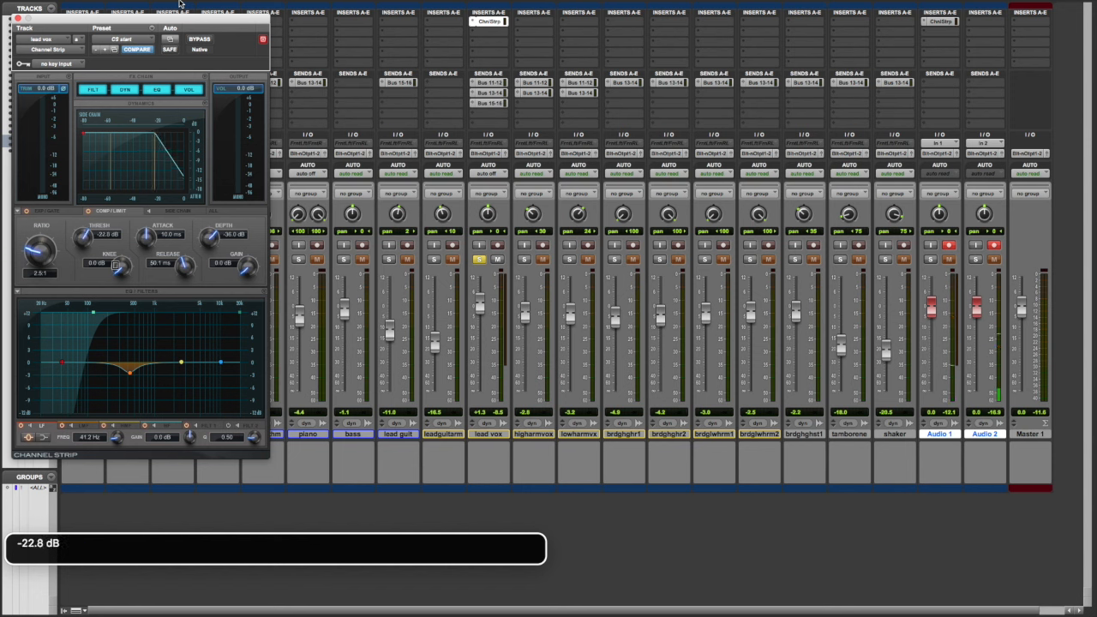
{"action": "key", "text": "ctrl+alt+Up"}
{"action": "key", "text": "ctrl+alt+Up"}
{"action": "key", "text": "ctrl+alt+Up"}
{"action": "key", "text": "ctrl+alt+Up"}
{"action": "key", "text": "ctrl+alt+Up"}
{"action": "key", "text": "ctrl+alt+Up"}
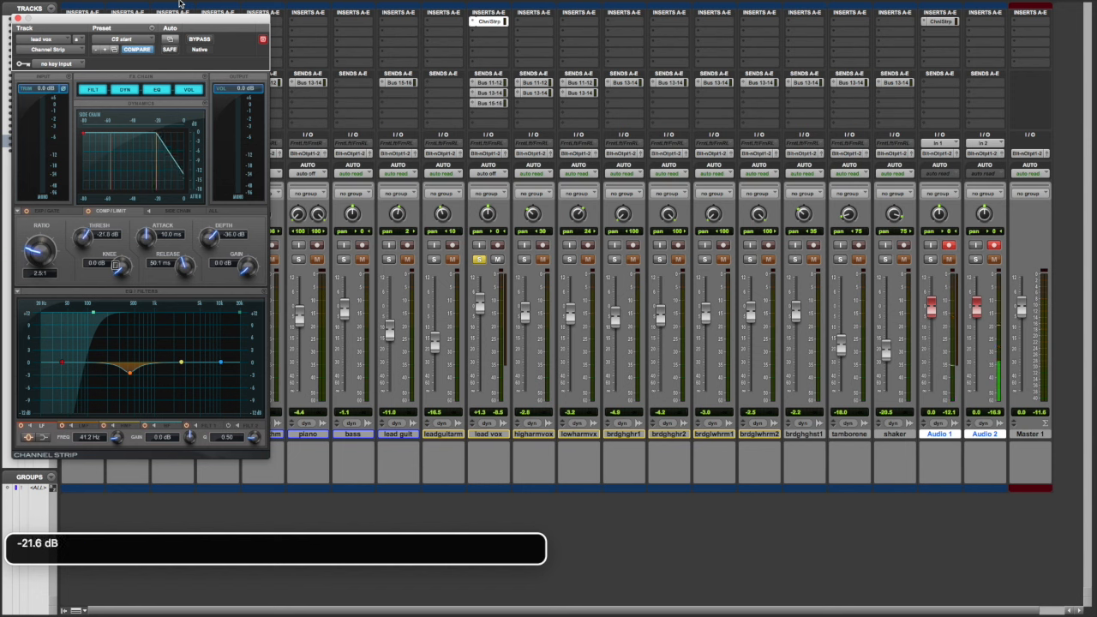
{"action": "key", "text": "ctrl+alt+Up"}
{"action": "key", "text": "ctrl+alt+Up"}
{"action": "key", "text": "ctrl+alt+Up"}
{"action": "key", "text": "ctrl+alt+Up"}
{"action": "key", "text": "ctrl+alt+Up"}
{"action": "key", "text": "ctrl+alt+Up"}
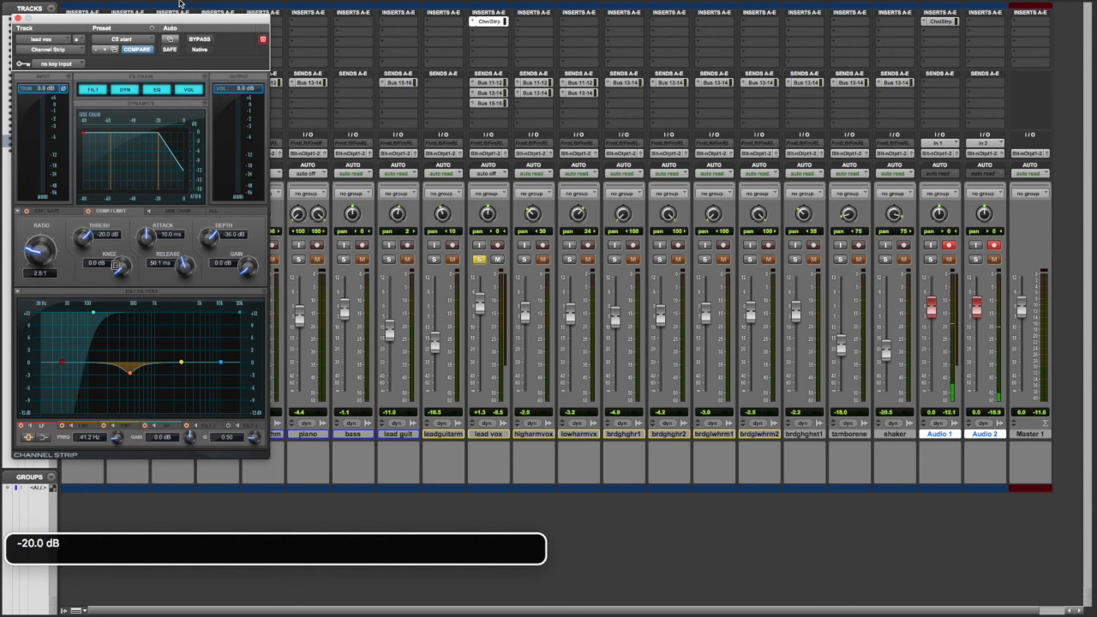
{"action": "key", "text": "ctrl+alt+shift+Up"}
Step: Set the compressor attack time of the lead vox Channel Strip to 6.0 ms
{"action": "key", "text": "ctrl+alt+Right"}
{"action": "key", "text": "ctrl+alt+Right"}
{"action": "key", "text": "ctrl+alt+Left"}
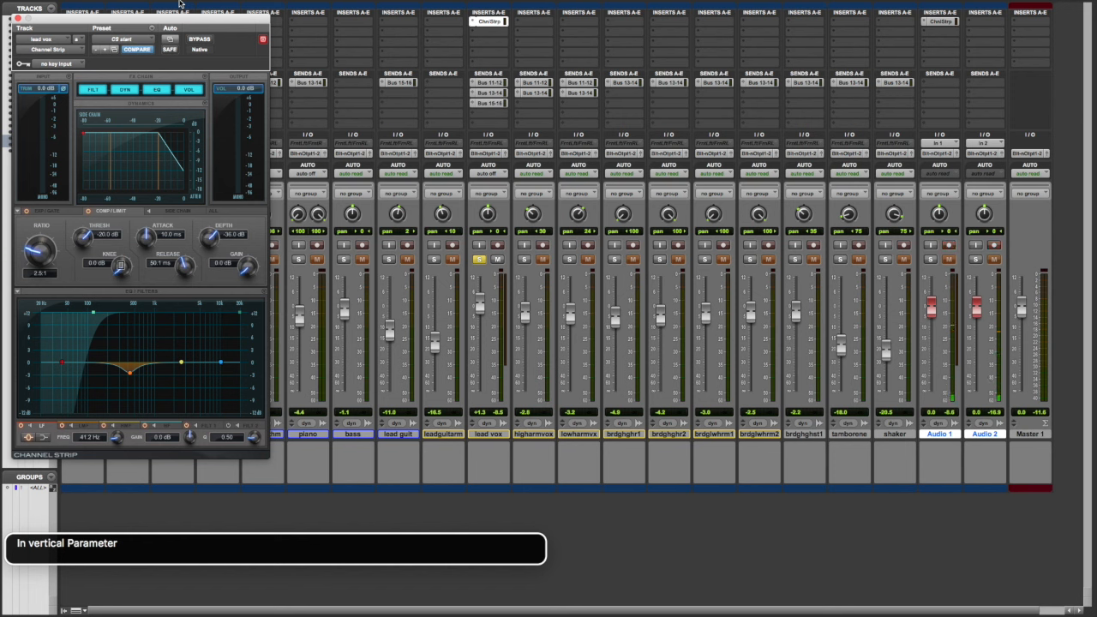
{"action": "key", "text": "ctrl+alt+Down"}
{"action": "key", "text": "ctrl+alt+Down"}
{"action": "key", "text": "ctrl+alt+Down"}
{"action": "key", "text": "ctrl+alt+Down"}
{"action": "key", "text": "ctrl+alt+Down"}
{"action": "key", "text": "ctrl+alt+Down"}
{"action": "key", "text": "ctrl+alt+Down"}
{"action": "key", "text": "ctrl+alt+Down"}
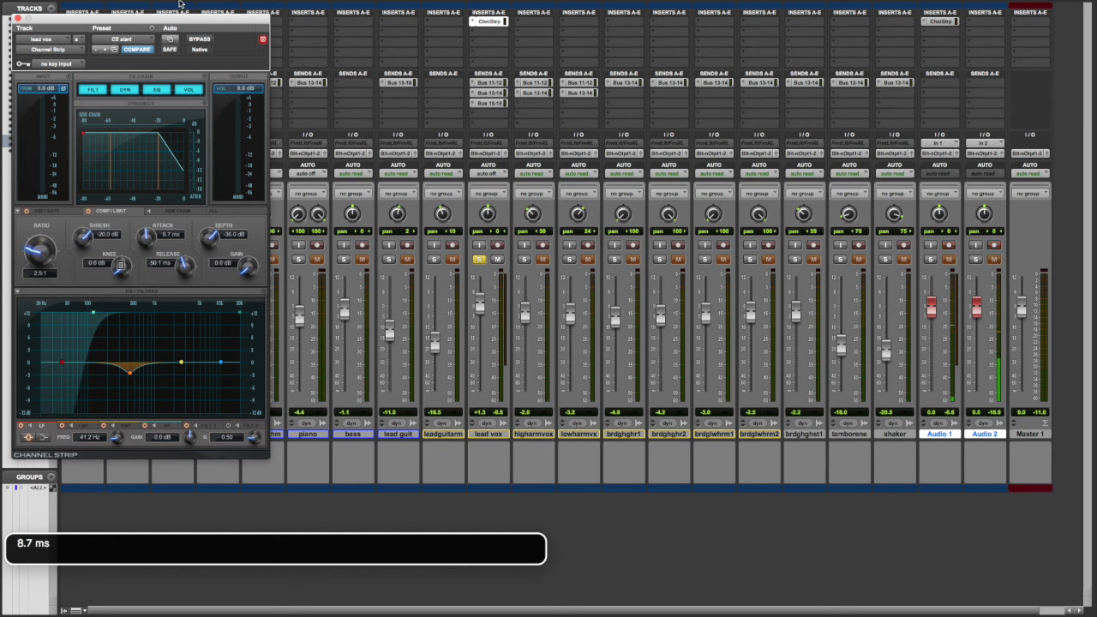
{"action": "key", "text": "ctrl+alt+Down"}
{"action": "key", "text": "ctrl+alt+Down"}
{"action": "key", "text": "ctrl+alt+Down"}
{"action": "key", "text": "ctrl+alt+Down"}
{"action": "key", "text": "ctrl+alt+Down"}
{"action": "key", "text": "ctrl+alt+Down"}
{"action": "key", "text": "ctrl+alt+shift+Up"}
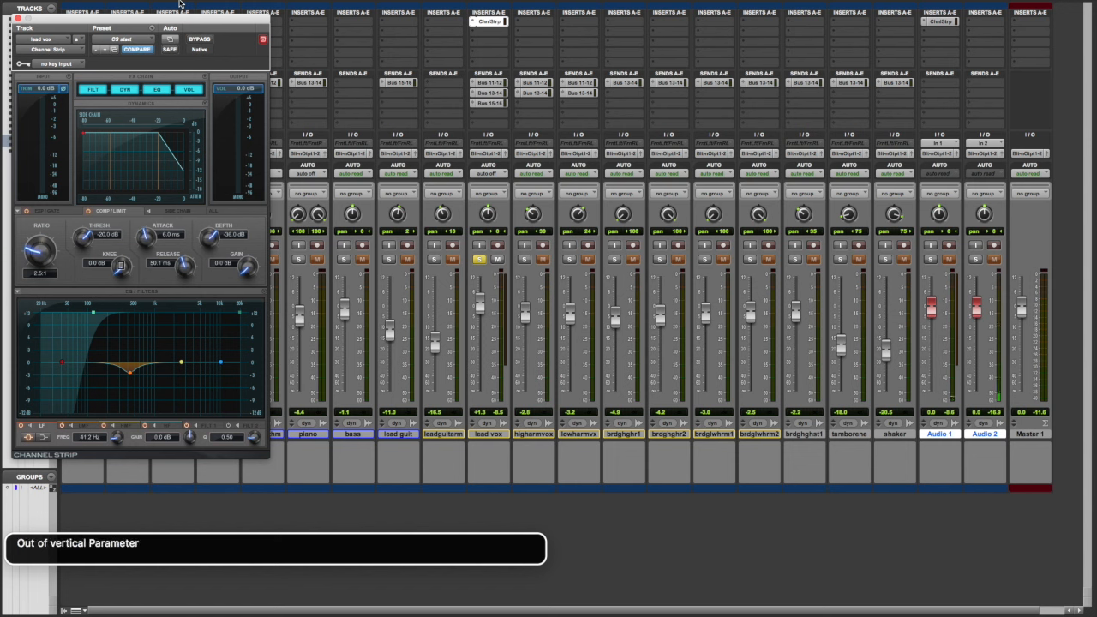
Step: Set the compressor release time of the lead vox Channel Strip to 20.0 ms
{"action": "key", "text": "ctrl+alt+Right"}
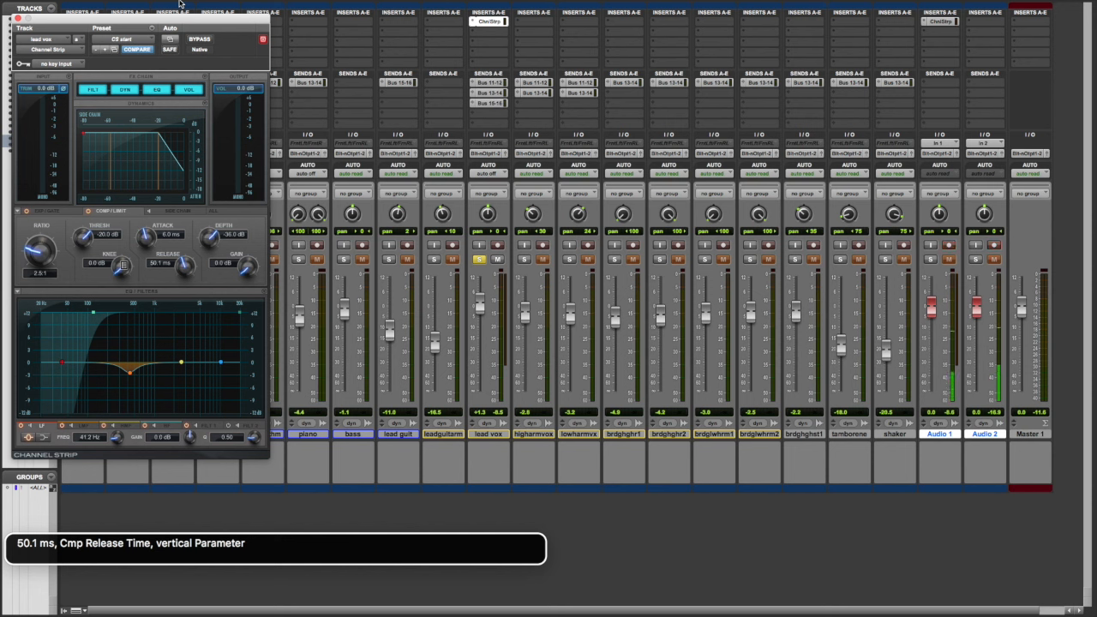
{"action": "key", "text": "ctrl+alt+shift+Down"}
{"action": "key", "text": "ctrl+alt+Down"}
{"action": "key", "text": "ctrl+alt+Down"}
{"action": "key", "text": "ctrl+alt+Down"}
{"action": "key", "text": "ctrl+alt+Down"}
{"action": "key", "text": "ctrl+alt+Down"}
{"action": "key", "text": "ctrl+alt+Down"}
{"action": "key", "text": "ctrl+alt+Down"}
{"action": "key", "text": "ctrl+alt+Down"}
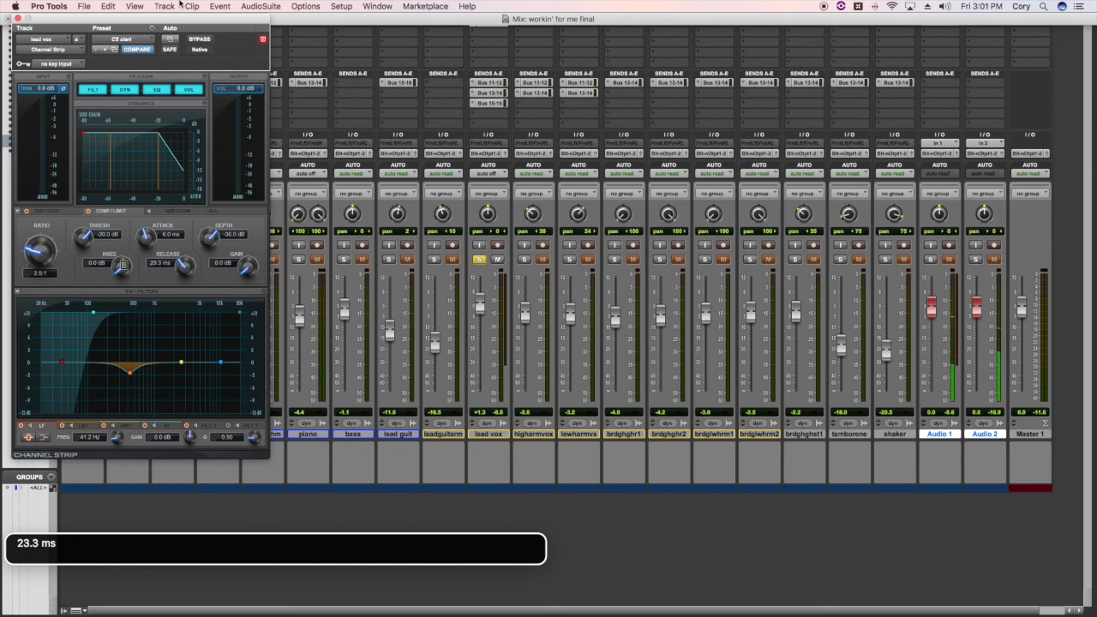
{"action": "key", "text": "ctrl+alt+Down"}
{"action": "key", "text": "ctrl+alt+Down"}
{"action": "key", "text": "ctrl+alt+Down"}
{"action": "key", "text": "ctrl+alt+Down"}
{"action": "key", "text": "ctrl+alt+Down"}
{"action": "key", "text": "ctrl+alt+Down"}
{"action": "key", "text": "ctrl+alt+Down"}
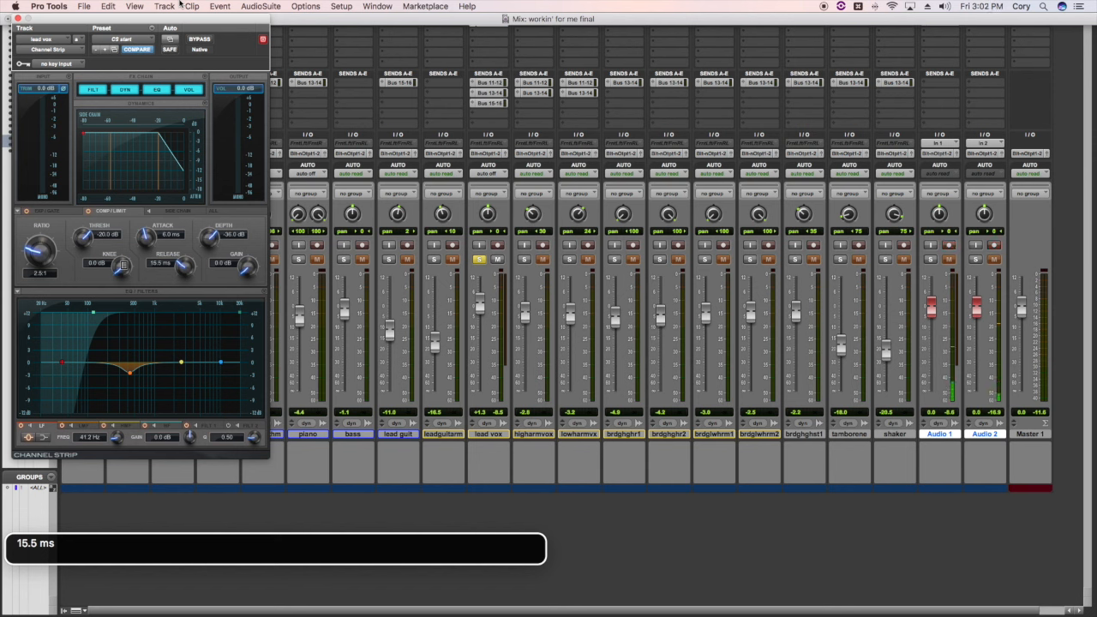
{"action": "key", "text": "ctrl+alt+Up"}
{"action": "key", "text": "ctrl+alt+Up"}
{"action": "key", "text": "ctrl+alt+Up"}
{"action": "key", "text": "ctrl+alt+Up"}
{"action": "key", "text": "ctrl+alt+Up"}
{"action": "key", "text": "ctrl+alt+Up"}
{"action": "key", "text": "ctrl+alt+Up"}
{"action": "key", "text": "ctrl+alt+Up"}
{"action": "key", "text": "ctrl+alt+Up"}
{"action": "key", "text": "ctrl+alt+Up"}
{"action": "key", "text": "ctrl+alt+shift+Up"}
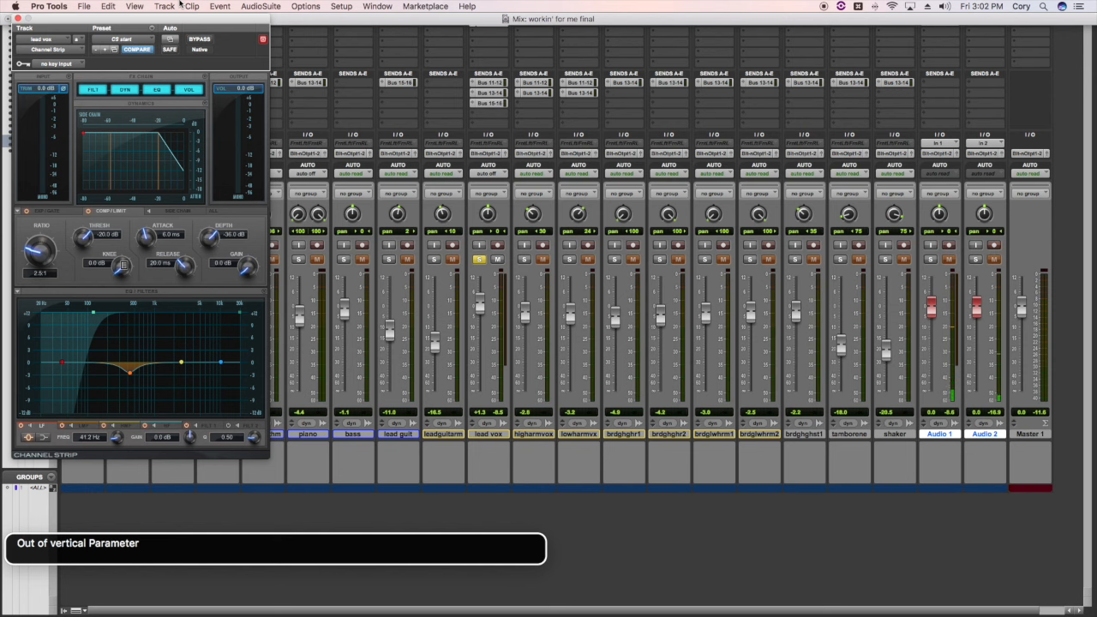
Step: Hide all floating windows and monitor the gain reduction meter of the lead vox track during playback
{"action": "key", "text": "ctrl+alt+Tab"}
{"action": "key", "text": "ctrl+alt+super+w"}
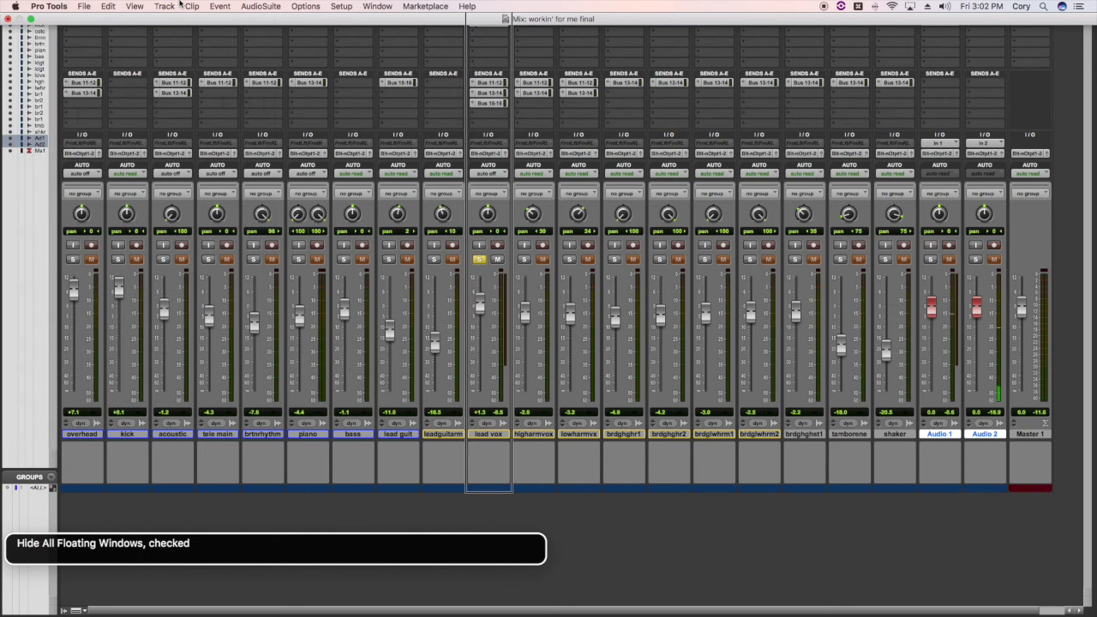
{"action": "key", "text": "ctrl+alt+Home"}
{"action": "key", "text": "ctrl+alt+Right"}
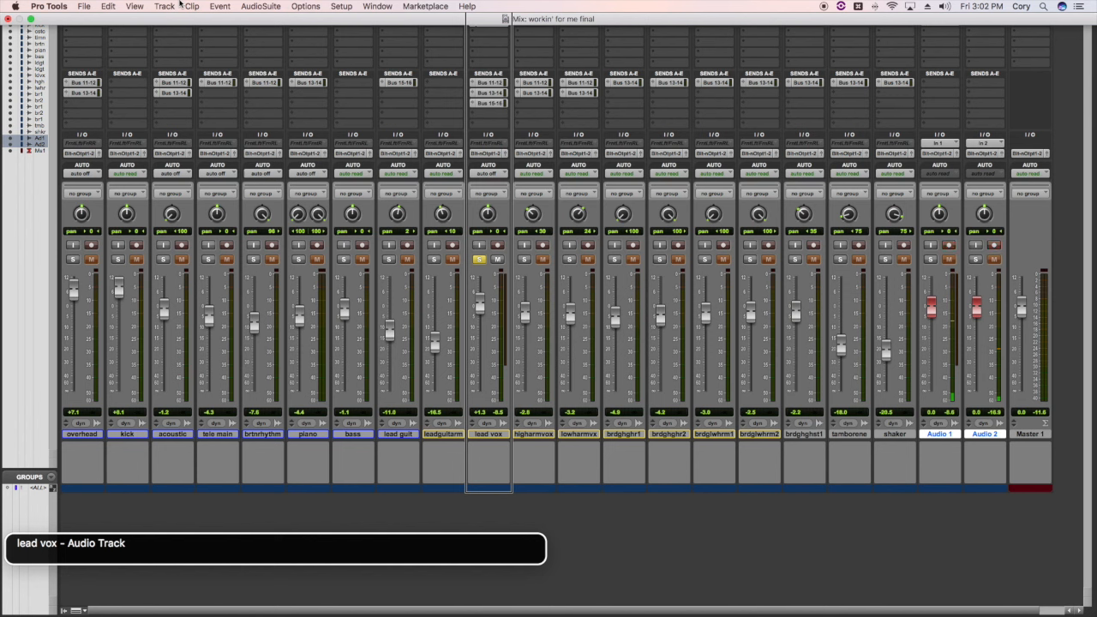
{"action": "key", "text": "XF86AudioRaiseVolume"}
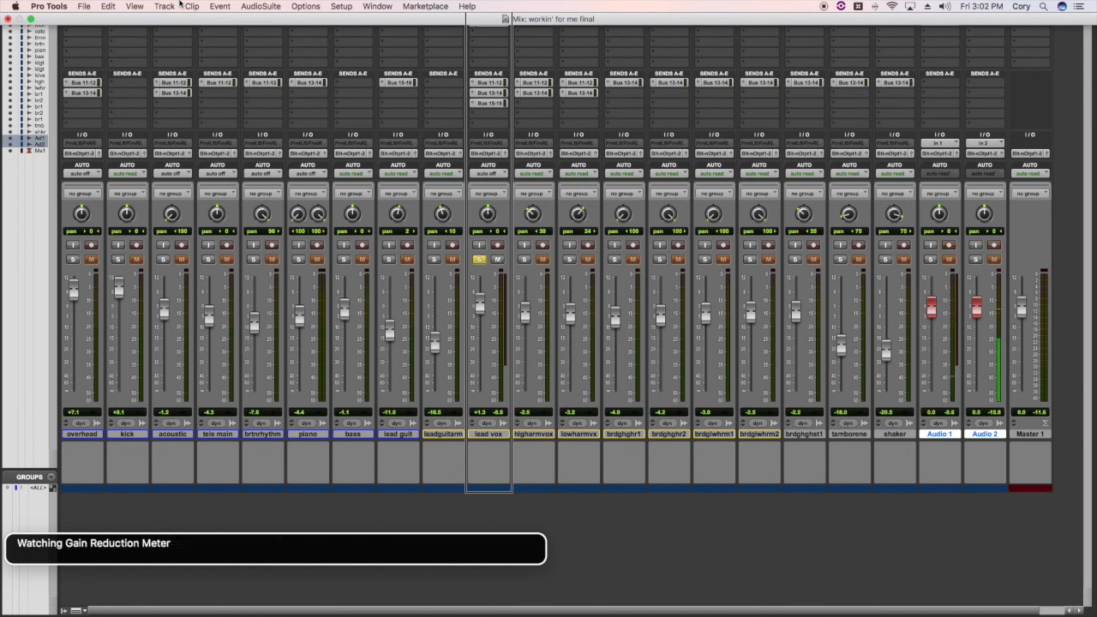
{"action": "key", "text": "XF86AudioRaiseVolume"}
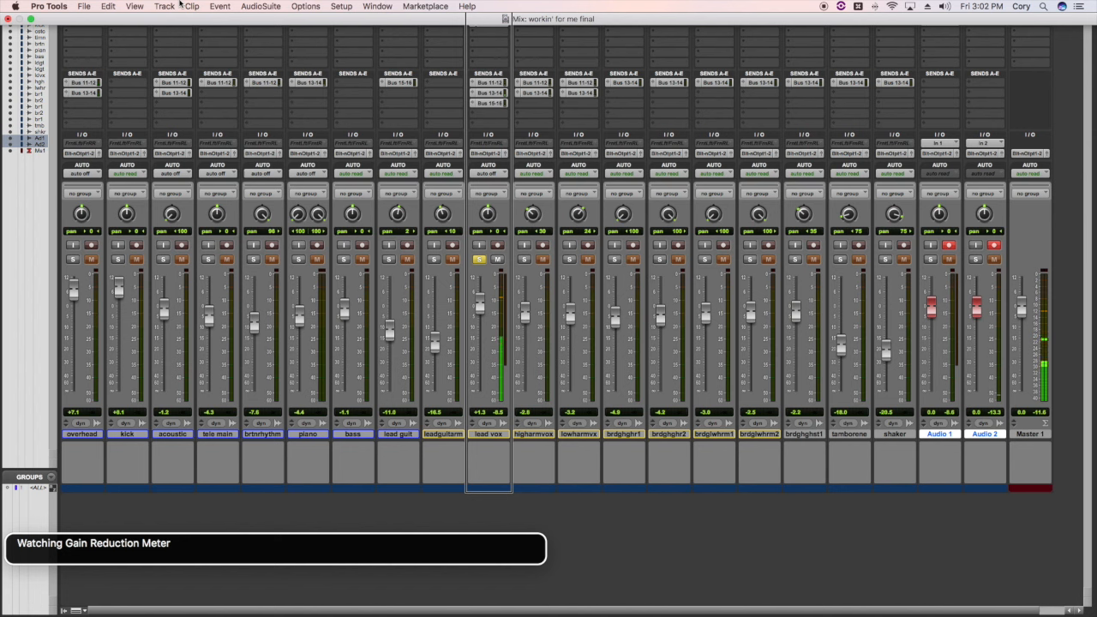
{"action": "key", "text": "XF86AudioRaiseVolume"}
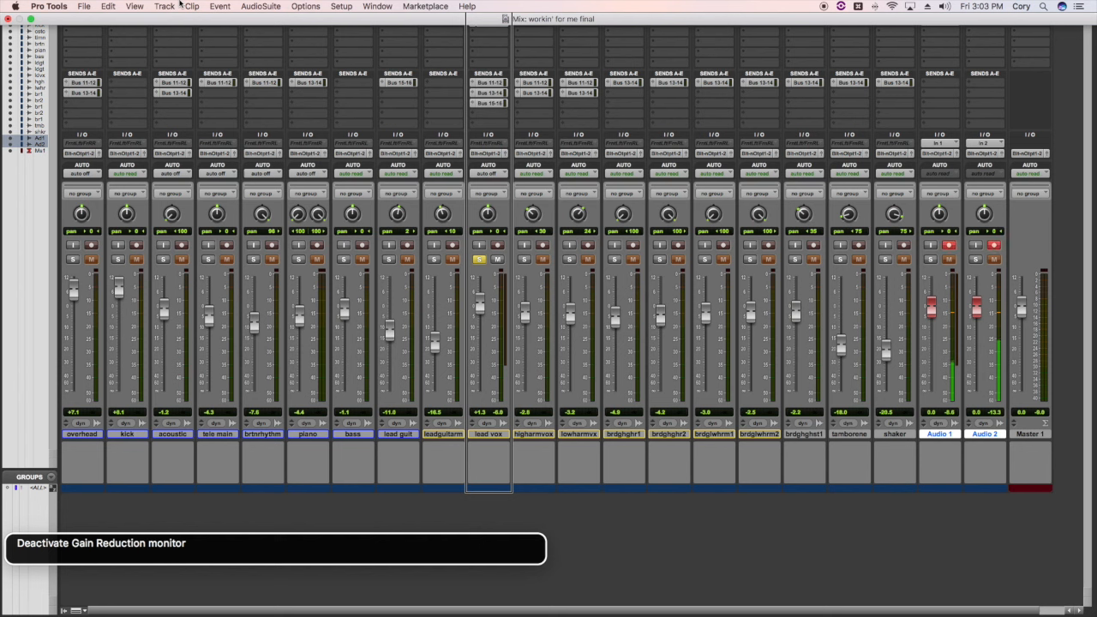
Step: Turn off solo on the lead vox track and show its Channel Strip plug-in window again
{"action": "key", "text": "XF86AudioLowerVolume"}
{"action": "key", "text": "ctrl+alt+space"}
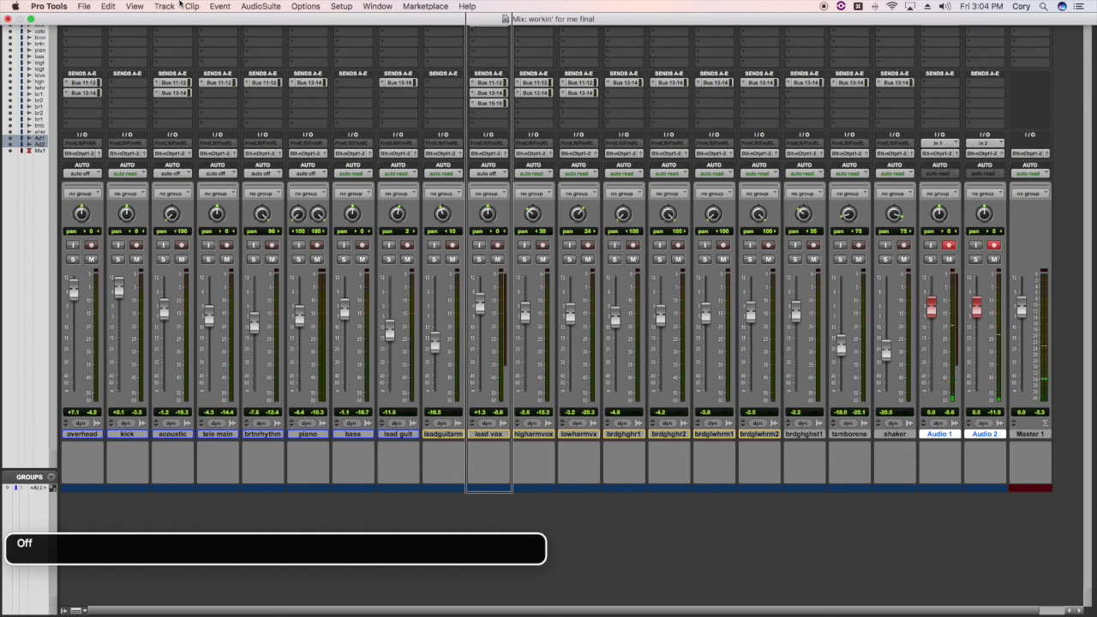
{"action": "key", "text": "ctrl+alt+space"}
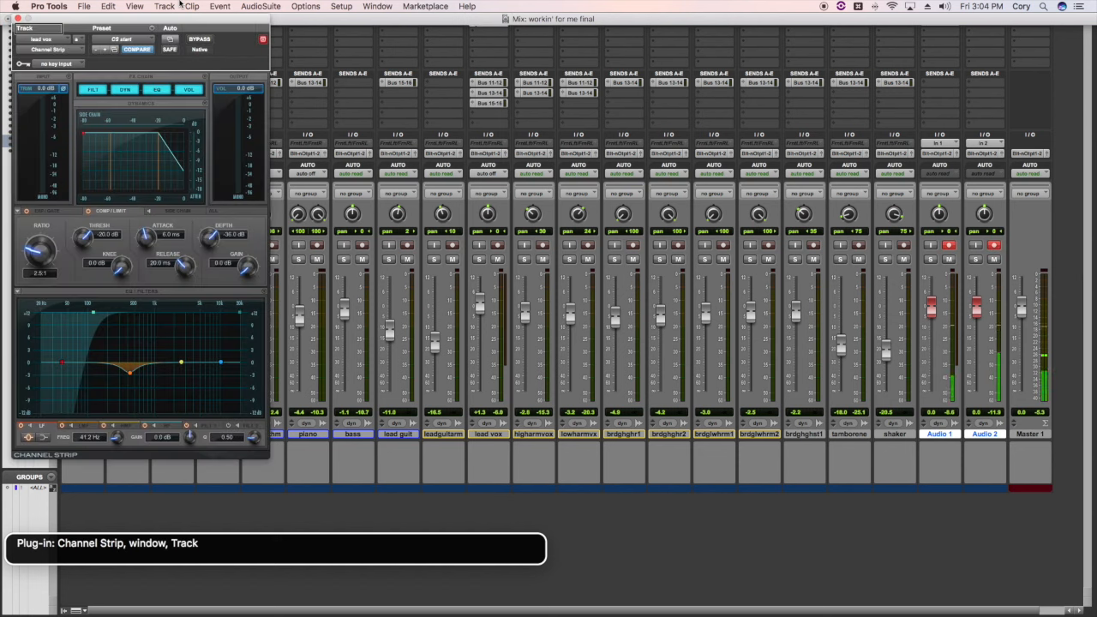
Step: Set the compressor makeup gain of the lead vox Channel Strip to 3.0 dB while the mix plays
{"action": "key", "text": "ctrl+alt+End"}
{"action": "key", "text": "ctrl+alt+shift+Down"}
{"action": "key", "text": "ctrl+alt+Right"}
{"action": "key", "text": "ctrl+alt+Right"}
{"action": "key", "text": "ctrl+alt+Right"}
{"action": "key", "text": "ctrl+alt+Right"}
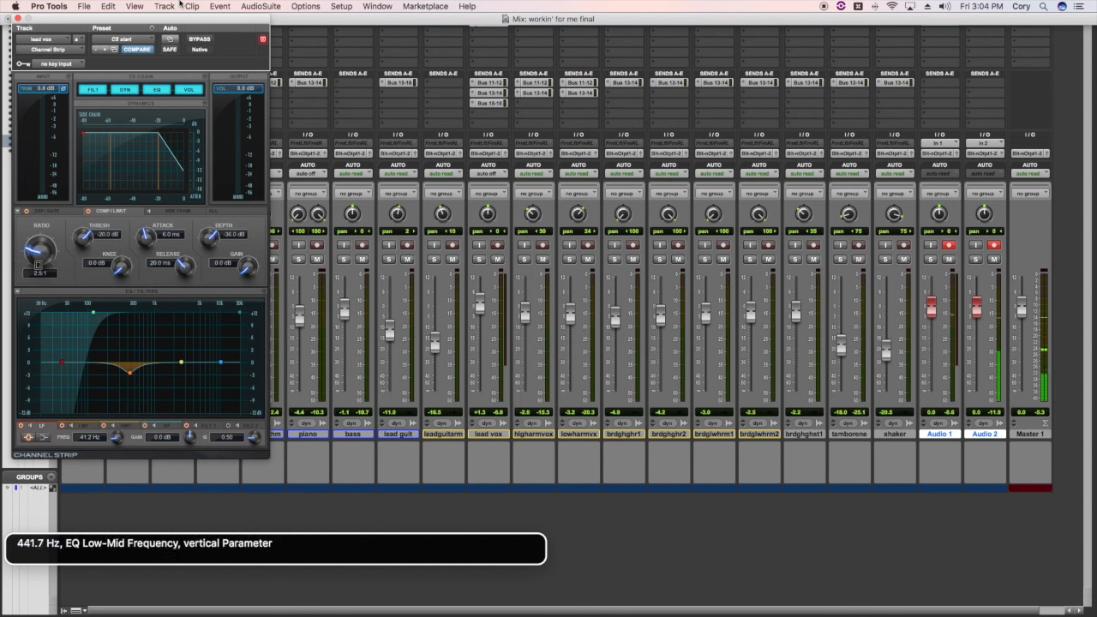
{"action": "key", "text": "ctrl+alt+Right"}
{"action": "key", "text": "ctrl+alt+Right"}
{"action": "key", "text": "ctrl+alt+Right"}
{"action": "key", "text": "ctrl+alt+Right"}
{"action": "key", "text": "ctrl+alt+Right"}
{"action": "key", "text": "ctrl+alt+Right"}
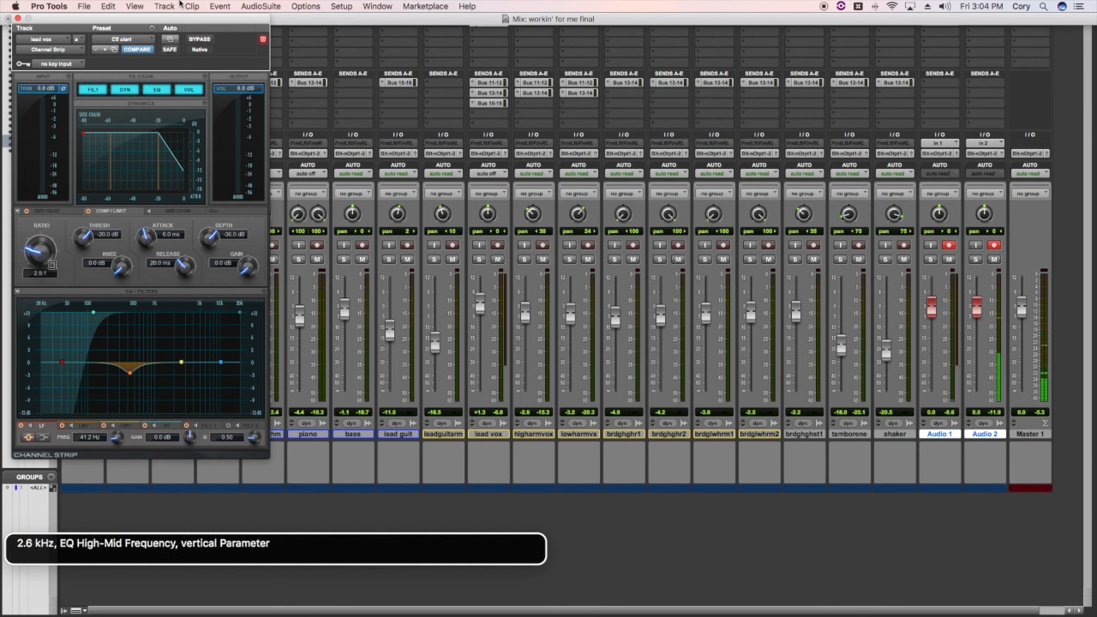
{"action": "key", "text": "ctrl+alt+Right"}
{"action": "key", "text": "ctrl+alt+Right"}
{"action": "key", "text": "ctrl+alt+Right"}
{"action": "key", "text": "ctrl+alt+Right"}
{"action": "key", "text": "ctrl+alt+Right"}
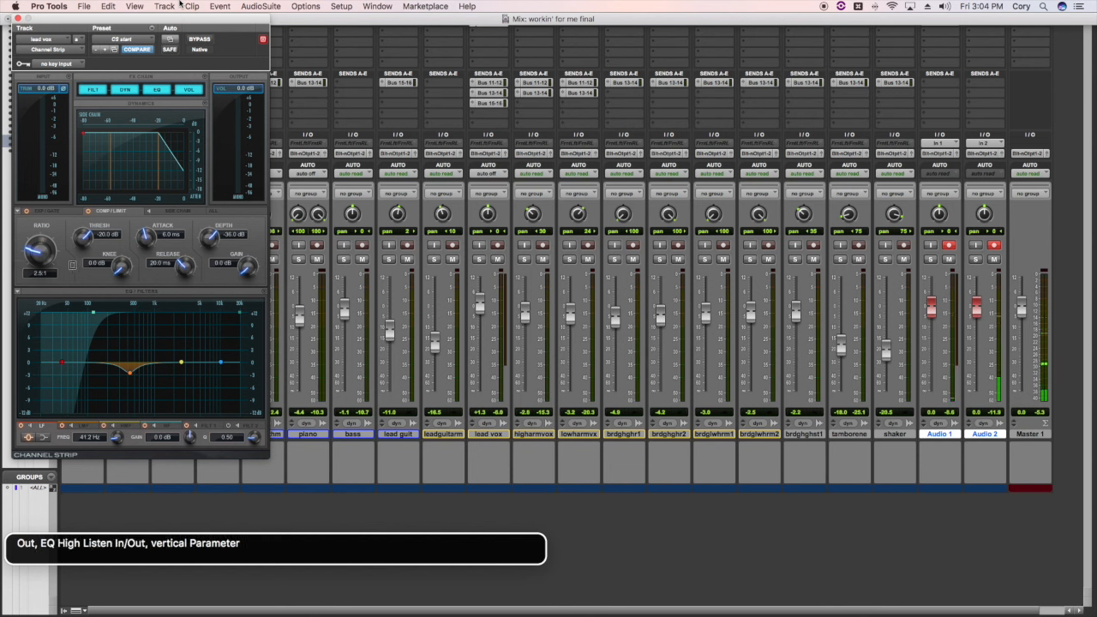
{"action": "key", "text": "ctrl+alt+Right"}
{"action": "key", "text": "ctrl+alt+Right"}
{"action": "key", "text": "ctrl+alt+Right"}
{"action": "key", "text": "ctrl+alt+Right"}
{"action": "key", "text": "ctrl+alt+Right"}
{"action": "key", "text": "ctrl+alt+Right"}
{"action": "key", "text": "ctrl+alt+Right"}
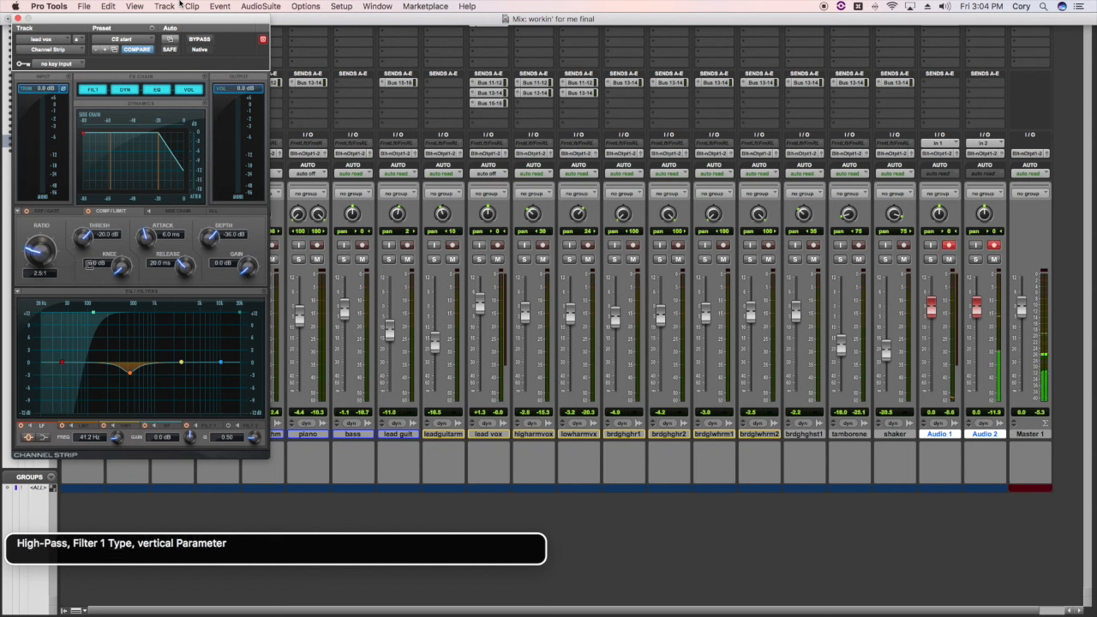
{"action": "key", "text": "ctrl+alt+Right"}
{"action": "key", "text": "ctrl+alt+Right"}
{"action": "key", "text": "ctrl+alt+Right"}
{"action": "key", "text": "ctrl+alt+Right"}
{"action": "key", "text": "ctrl+alt+Right"}
{"action": "key", "text": "ctrl+alt+Right"}
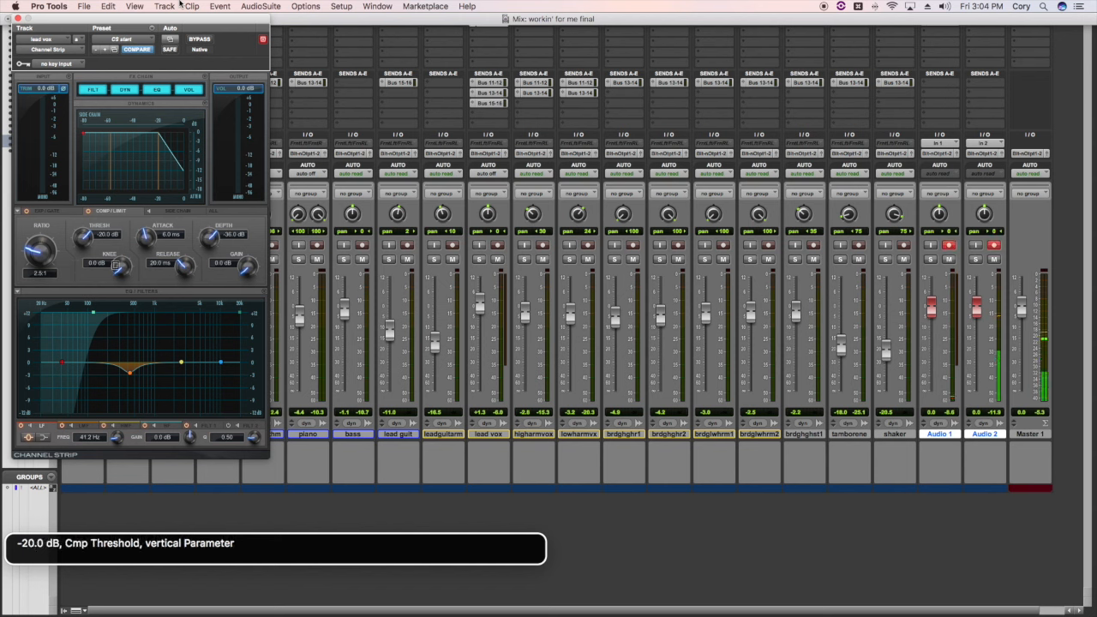
{"action": "key", "text": "ctrl+alt+Right"}
{"action": "key", "text": "ctrl+alt+Right"}
{"action": "key", "text": "ctrl+alt+Right"}
{"action": "key", "text": "ctrl+alt+Right"}
{"action": "key", "text": "ctrl+alt+Right"}
{"action": "key", "text": "ctrl+alt+Left"}
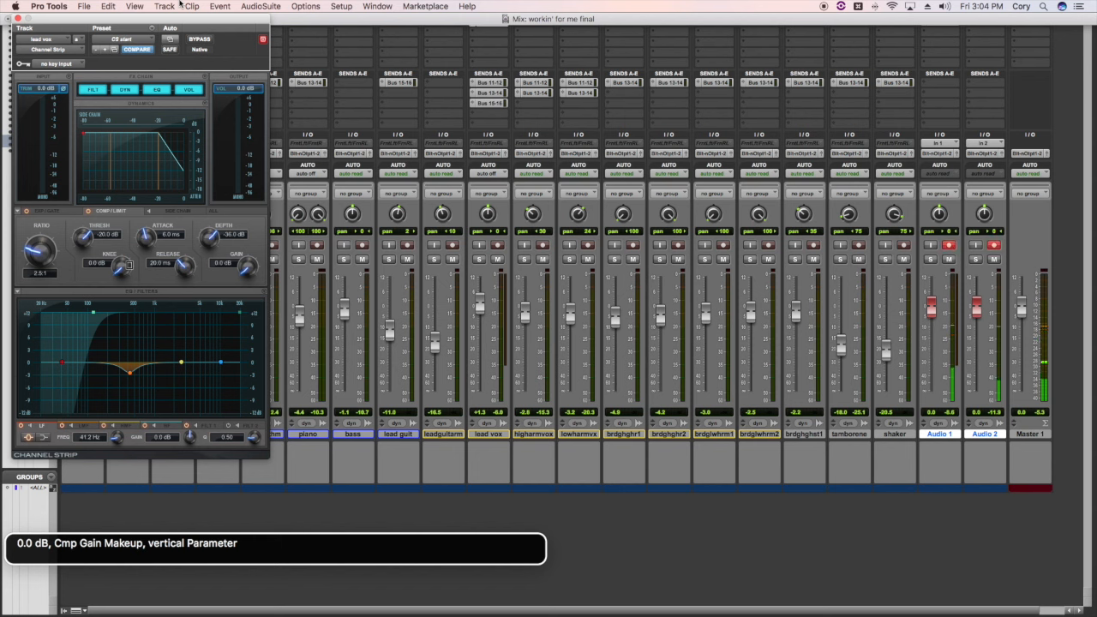
{"action": "key", "text": "ctrl+alt+shift+Down"}
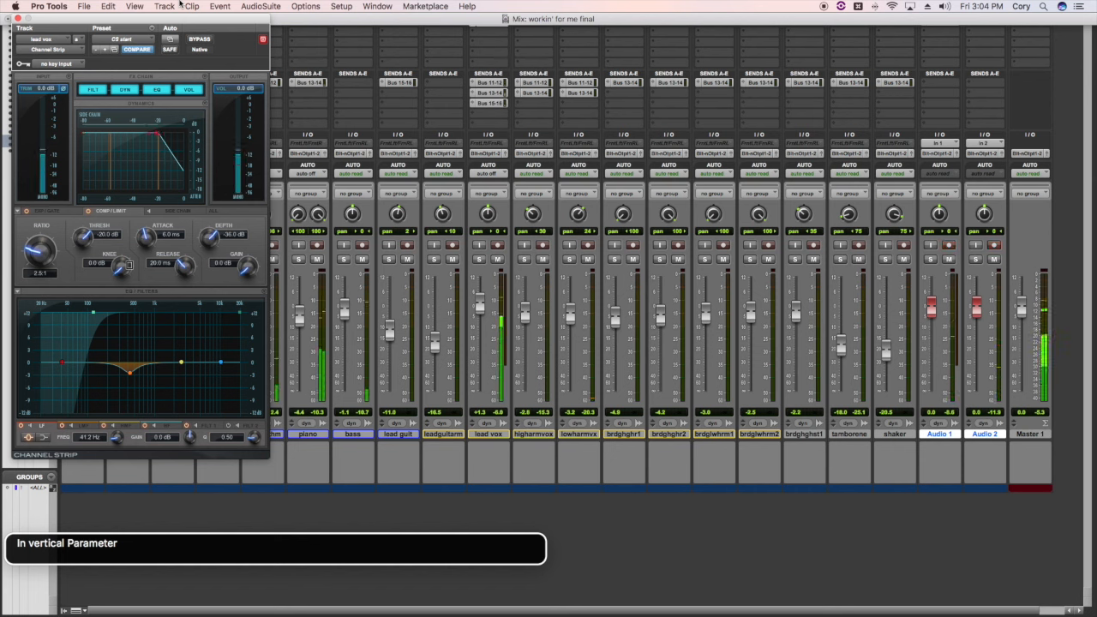
{"action": "key", "text": "ctrl+alt+Up"}
{"action": "key", "text": "ctrl+alt+Up"}
{"action": "key", "text": "ctrl+alt+Up"}
{"action": "key", "text": "ctrl+alt+Up"}
{"action": "key", "text": "ctrl+alt+Up"}
{"action": "key", "text": "ctrl+alt+Up"}
{"action": "key", "text": "ctrl+alt+Up"}
{"action": "key", "text": "ctrl+alt+Up"}
{"action": "key", "text": "ctrl+alt+Up"}
{"action": "key", "text": "ctrl+alt+Up"}
{"action": "key", "text": "ctrl+alt+Up"}
{"action": "key", "text": "ctrl+alt+Up"}
{"action": "key", "text": "ctrl+alt+Up"}
{"action": "key", "text": "ctrl+alt+Up"}
{"action": "key", "text": "ctrl+alt+Up"}
{"action": "key", "text": "ctrl+alt+Up"}
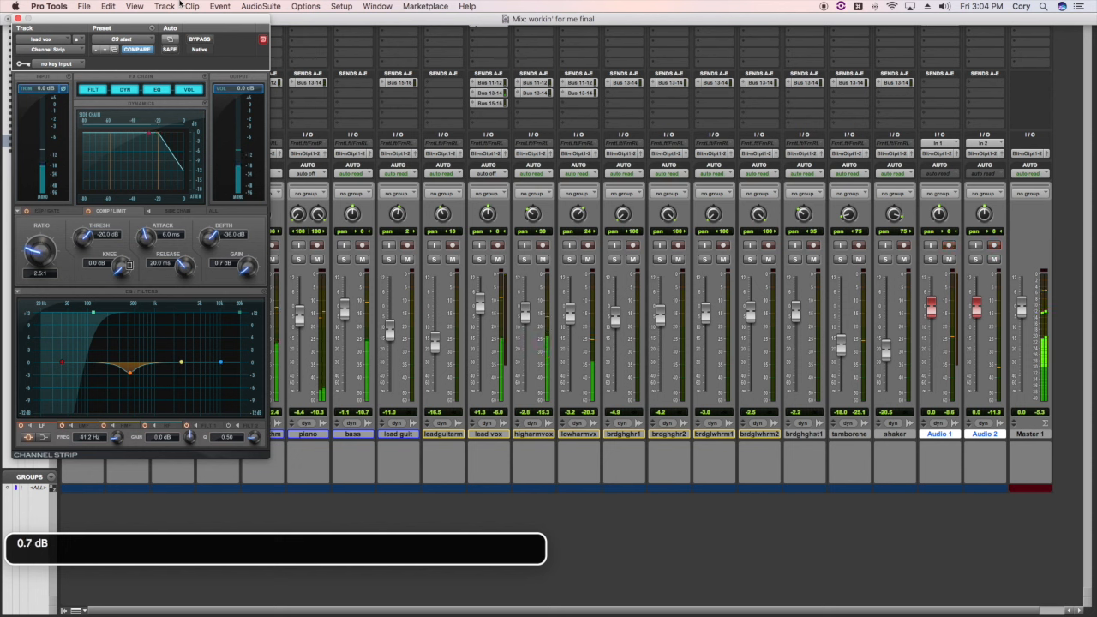
{"action": "key", "text": "ctrl+alt+Up"}
{"action": "key", "text": "ctrl+alt+Up"}
{"action": "key", "text": "ctrl+alt+Up"}
{"action": "key", "text": "ctrl+alt+Up"}
{"action": "key", "text": "ctrl+alt+Up"}
{"action": "key", "text": "ctrl+alt+Up"}
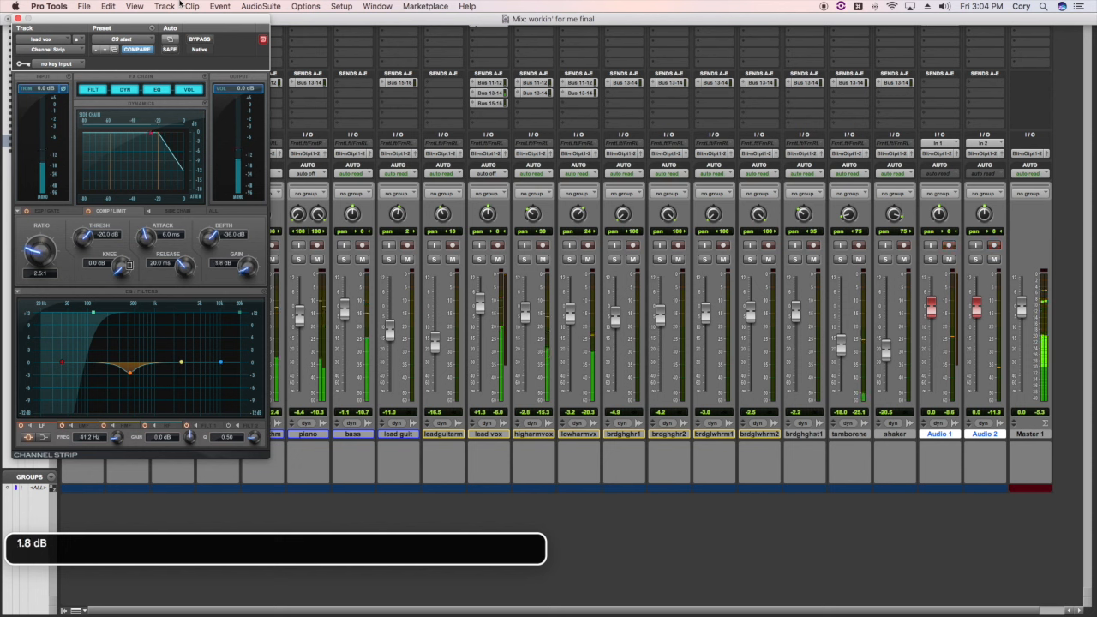
{"action": "key", "text": "ctrl+alt+Up"}
{"action": "key", "text": "ctrl+alt+Up"}
{"action": "key", "text": "ctrl+alt+Up"}
{"action": "key", "text": "ctrl+alt+Up"}
{"action": "key", "text": "ctrl+alt+Up"}
{"action": "key", "text": "ctrl+alt+Up"}
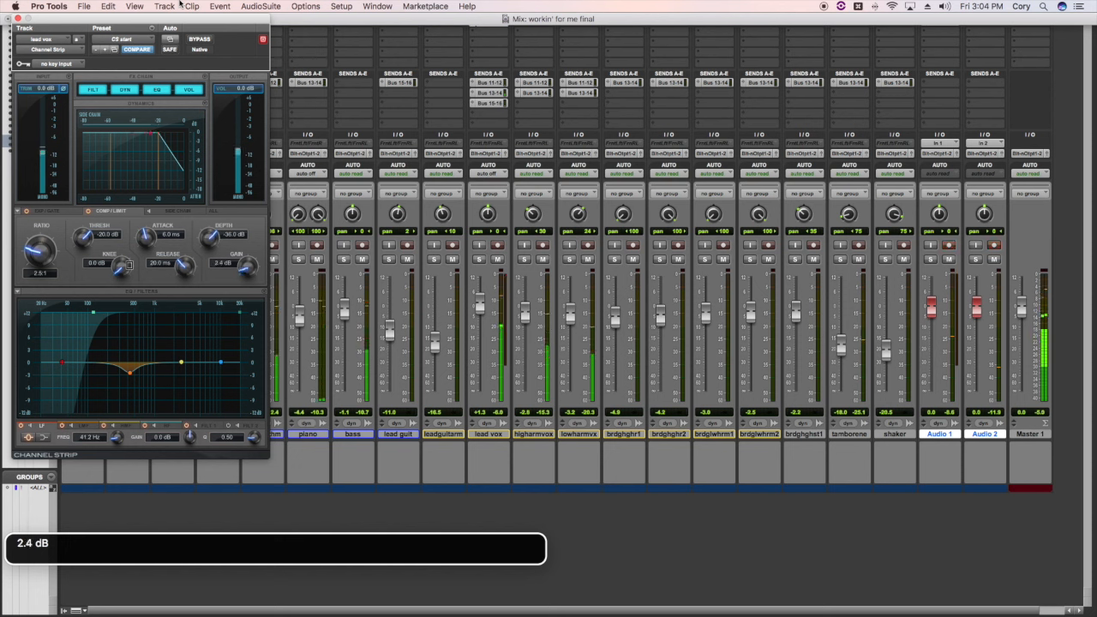
{"action": "key", "text": "ctrl+alt+Up"}
{"action": "key", "text": "ctrl+alt+Up"}
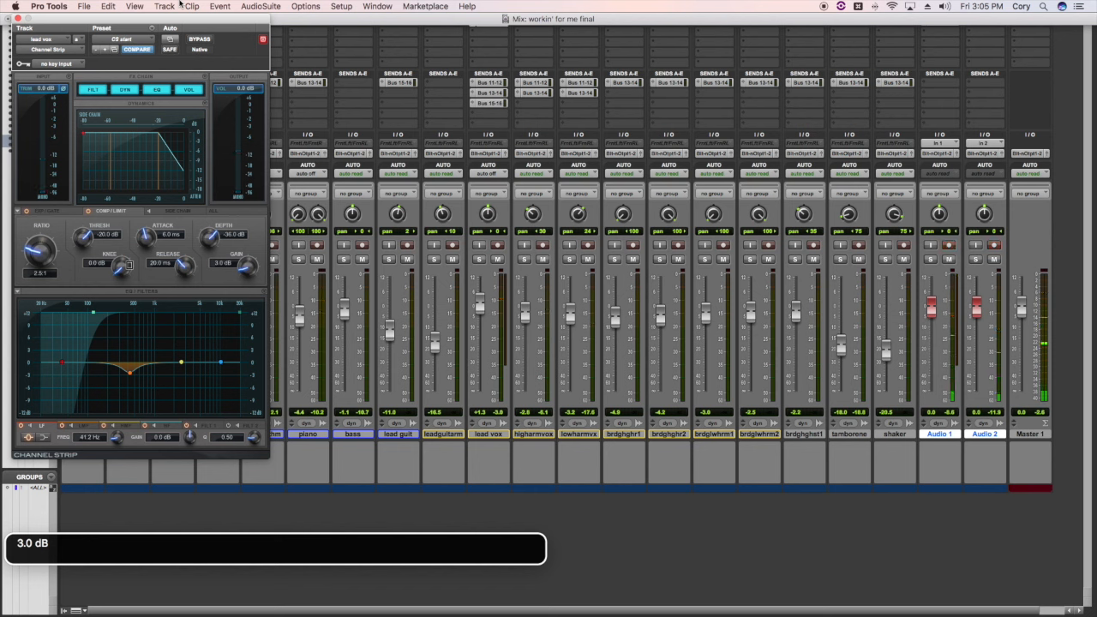
Step: Compare the lead vox during playback with the Channel Strip compressor switched out and back in
{"action": "key", "text": "ctrl+alt+Left"}
{"action": "key", "text": "ctrl+alt+Left"}
{"action": "key", "text": "ctrl+alt+Left"}
{"action": "key", "text": "ctrl+alt+Left"}
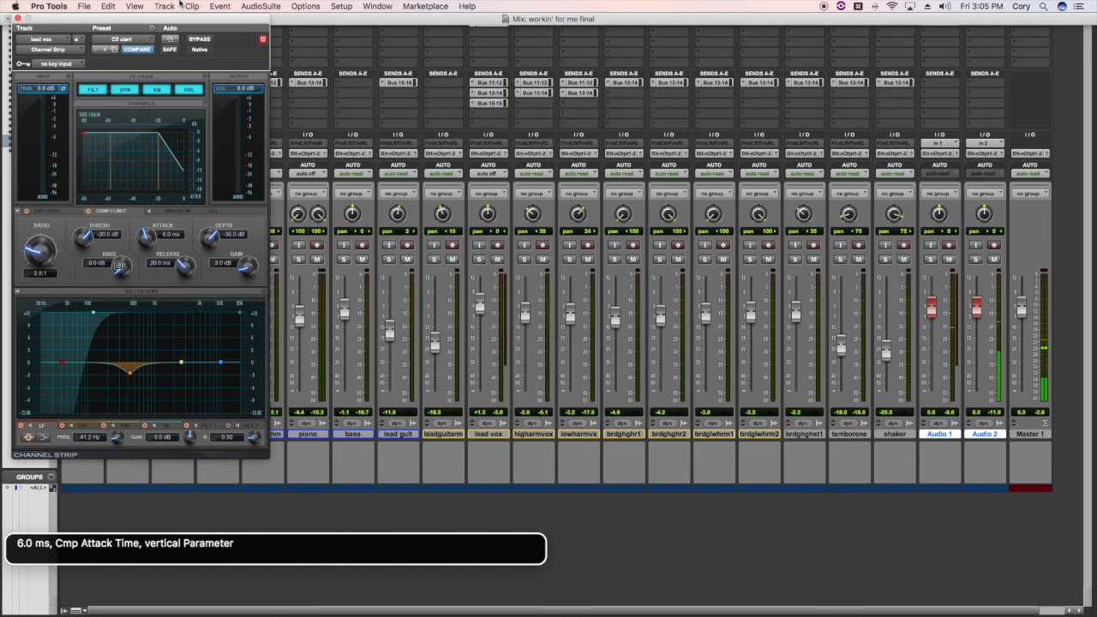
{"action": "key", "text": "ctrl+alt+Left"}
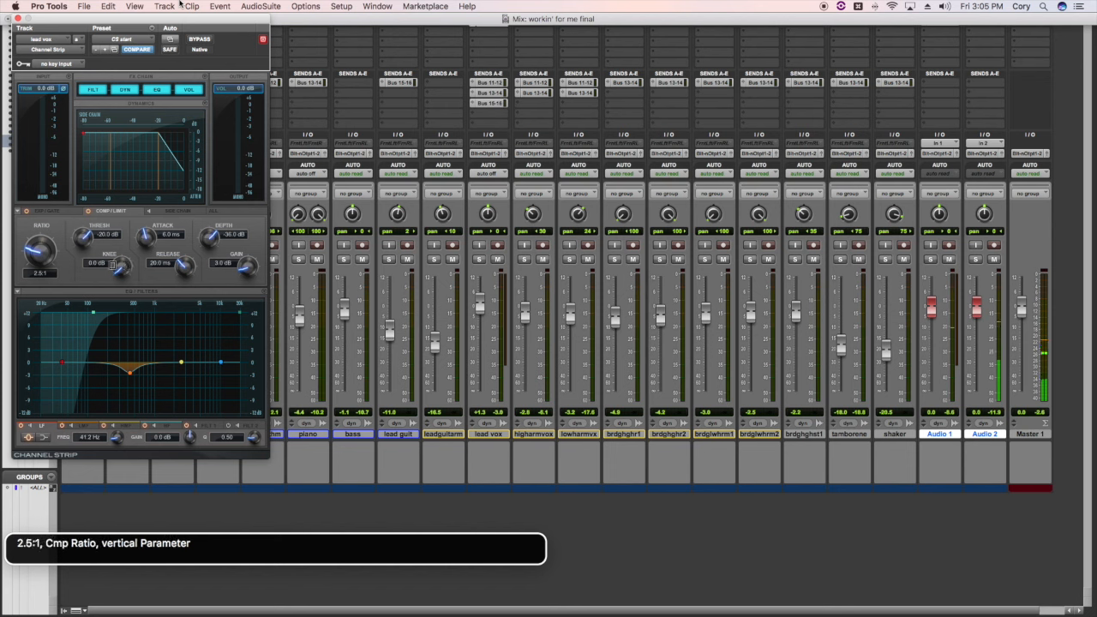
{"action": "key", "text": "ctrl+alt+Left"}
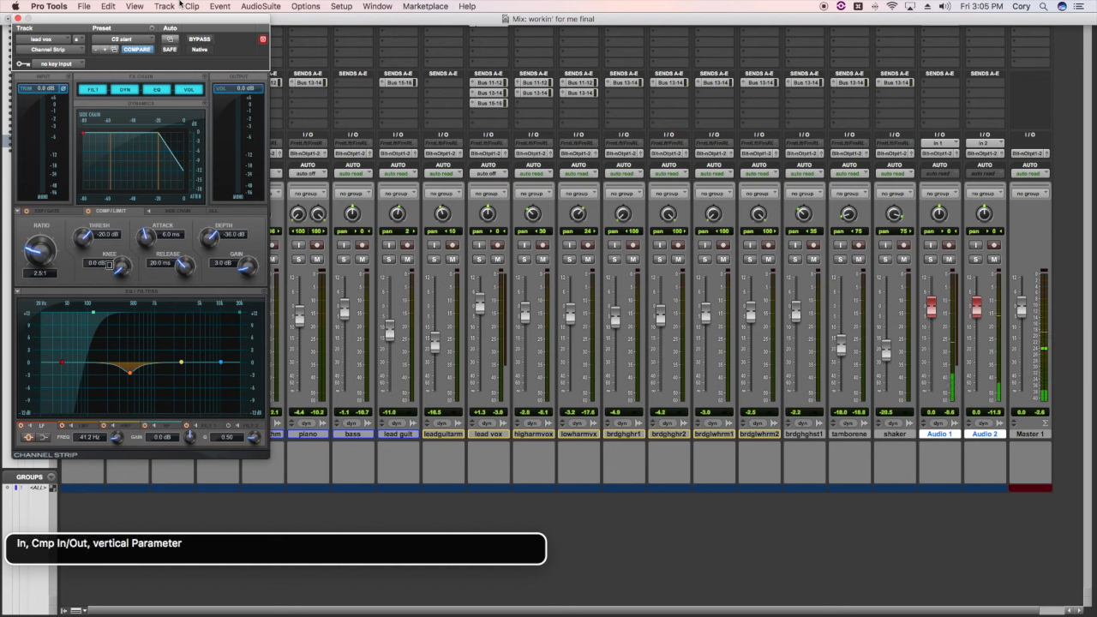
{"action": "key", "text": "ctrl+alt+shift+Down"}
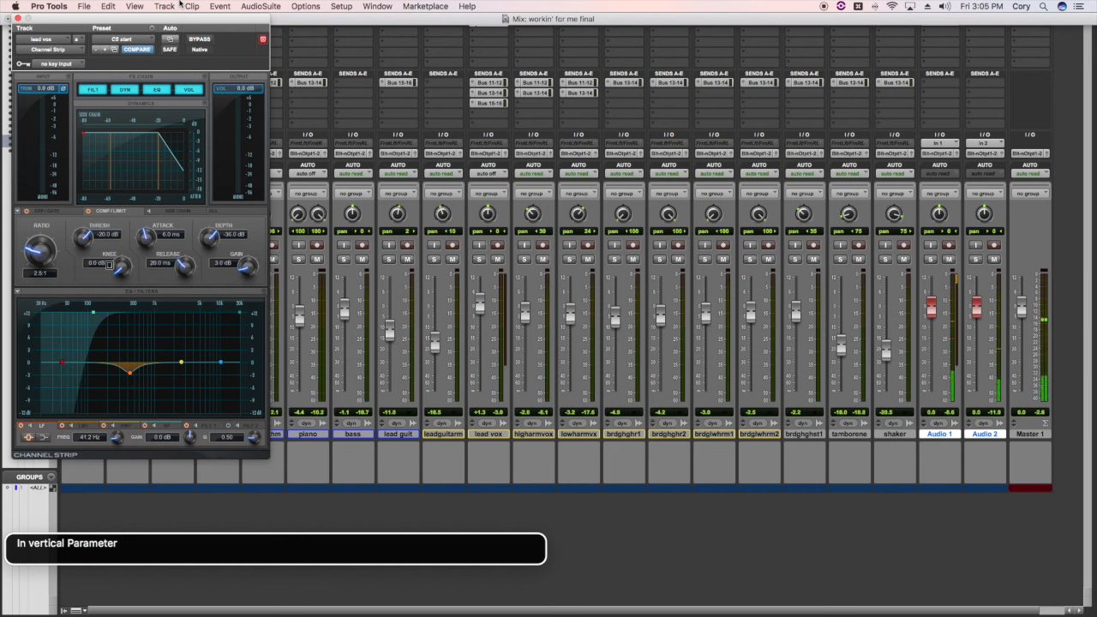
{"action": "key", "text": "space"}
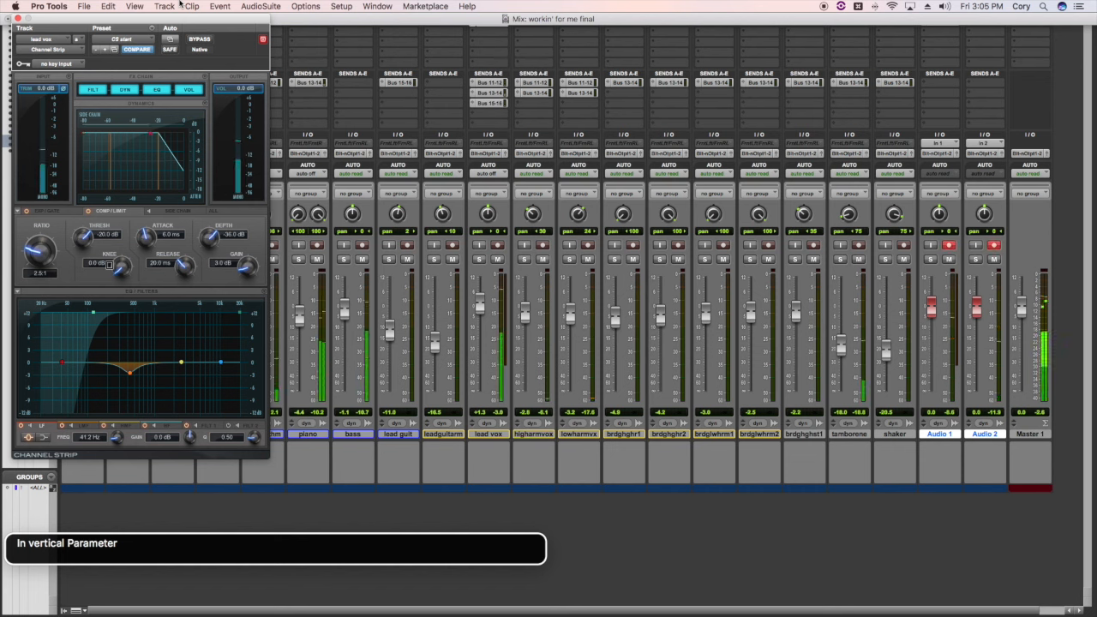
{"action": "key", "text": "ctrl+alt+shift+Up"}
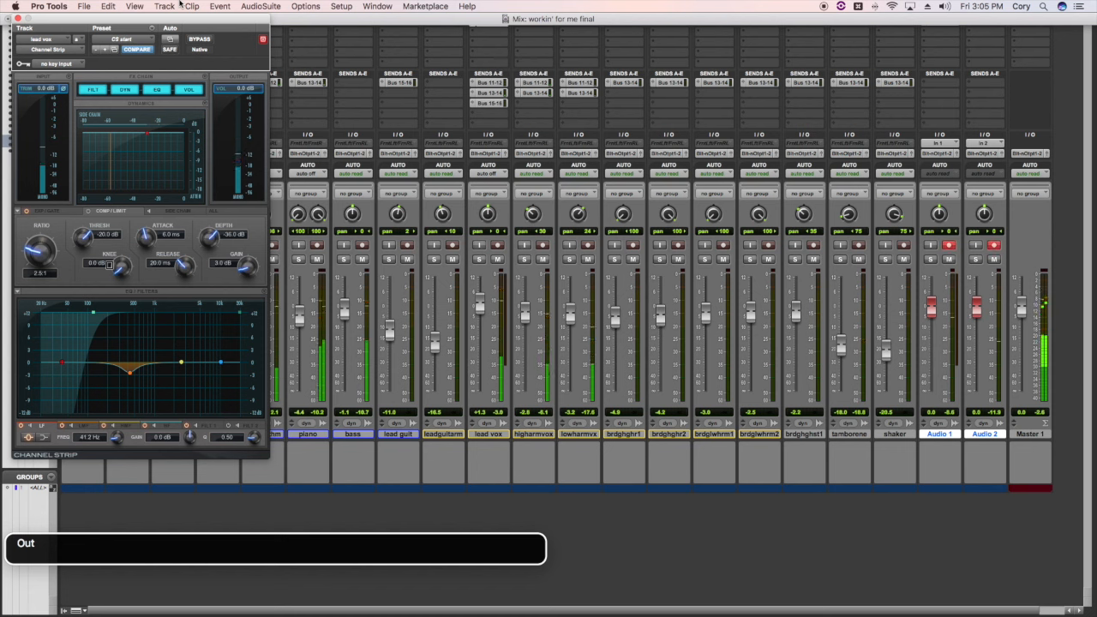
{"action": "key", "text": "ctrl+alt+shift+Down"}
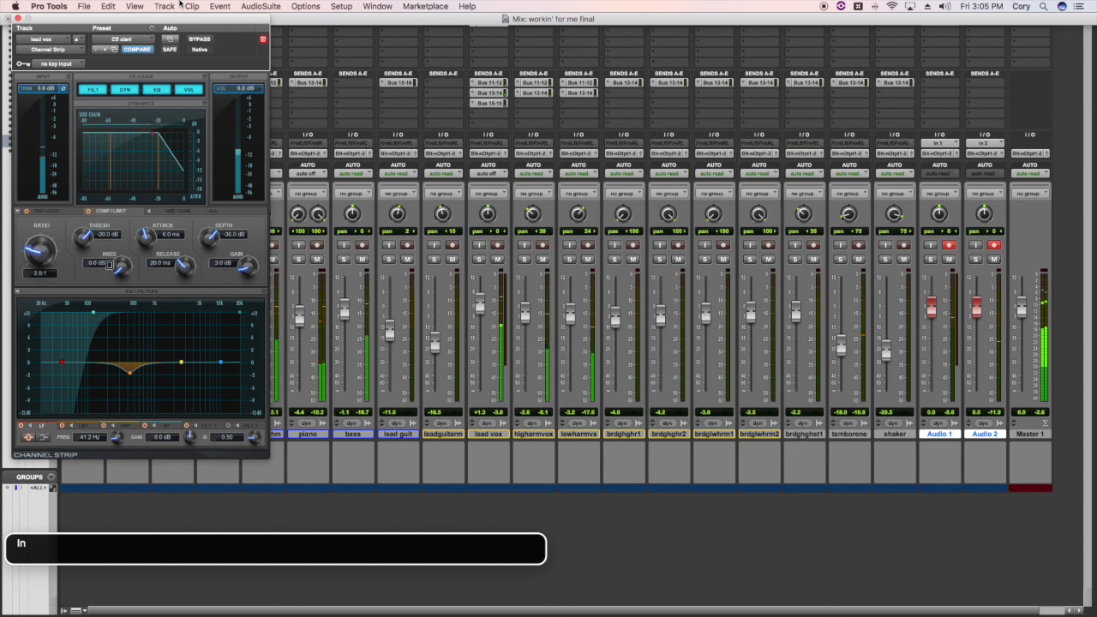